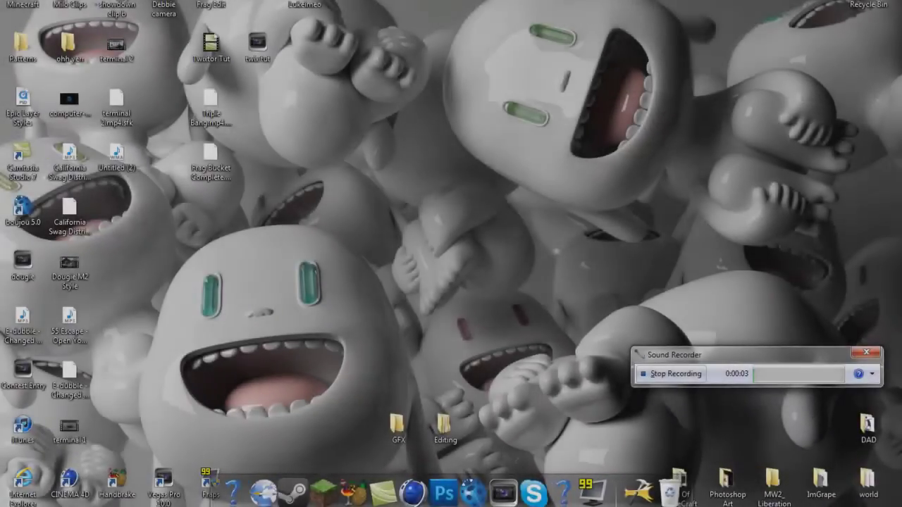
# In Vegas Pro 10.0, place the Triple Bang.mp4 clip at the start of the timeline
pyautogui.moveTo(108, 506)
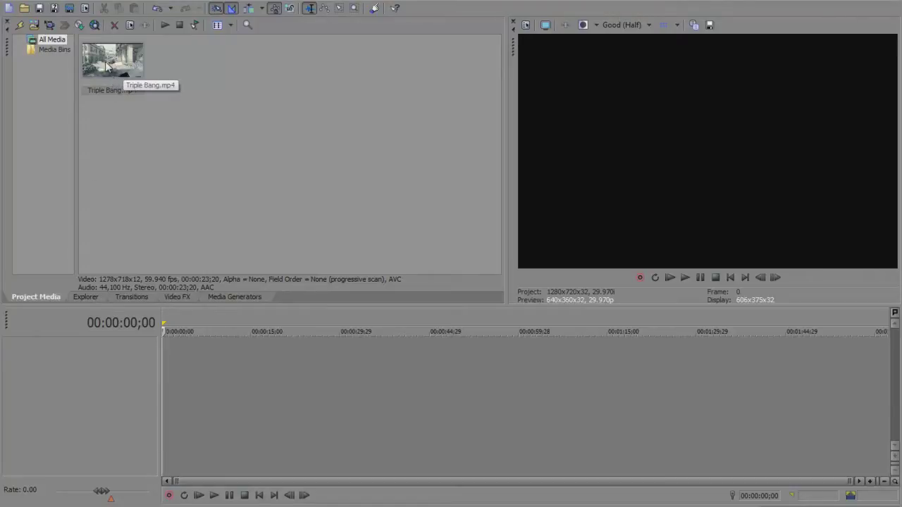
pyautogui.moveTo(105, 66); pyautogui.dragTo(162, 378)
pyautogui.click(190, 363)
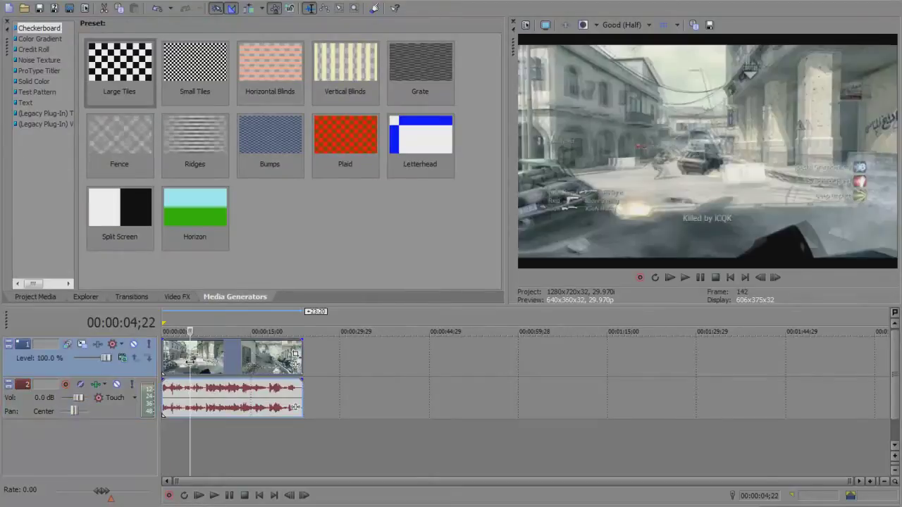
# Set the Triple Bang video event to Disable resample in its properties
pyautogui.rightClick(229, 363)
pyautogui.click(246, 346)
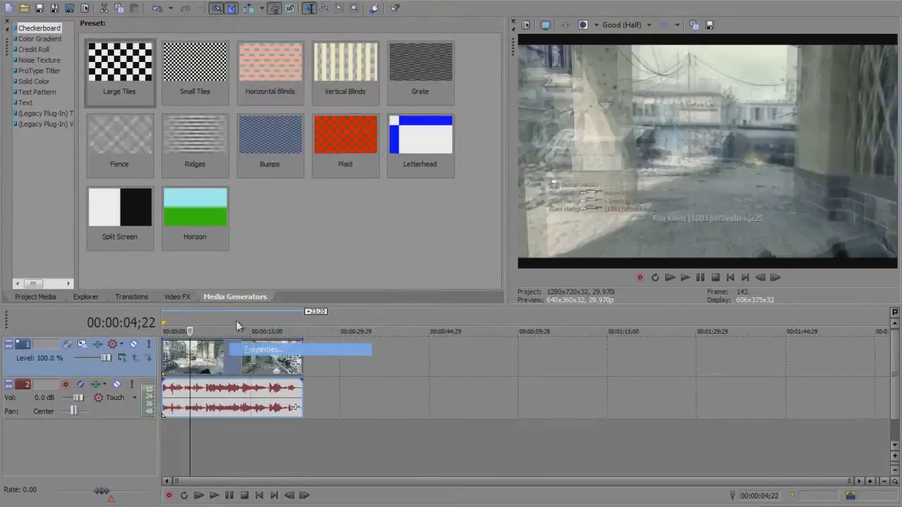
pyautogui.click(373, 151)
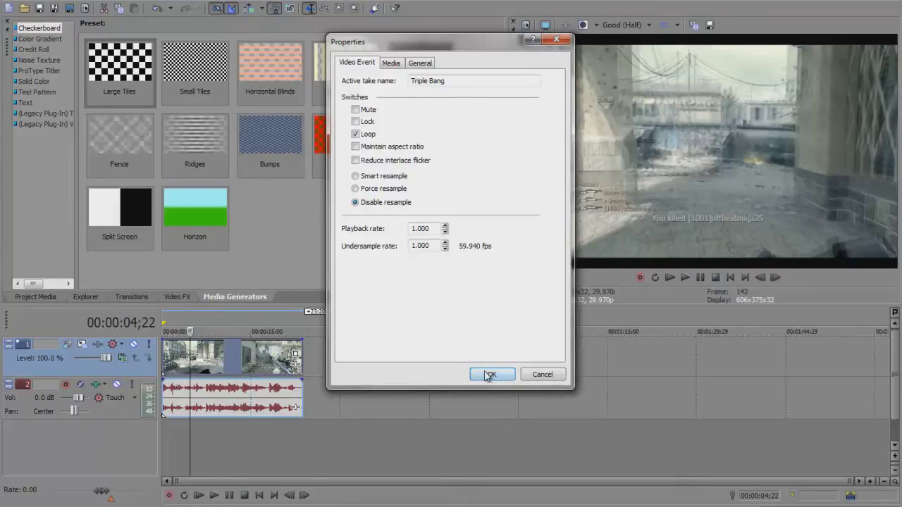
pyautogui.click(487, 375)
# Delete the clip's audio from the timeline, keeping only the video event
pyautogui.click(218, 361)
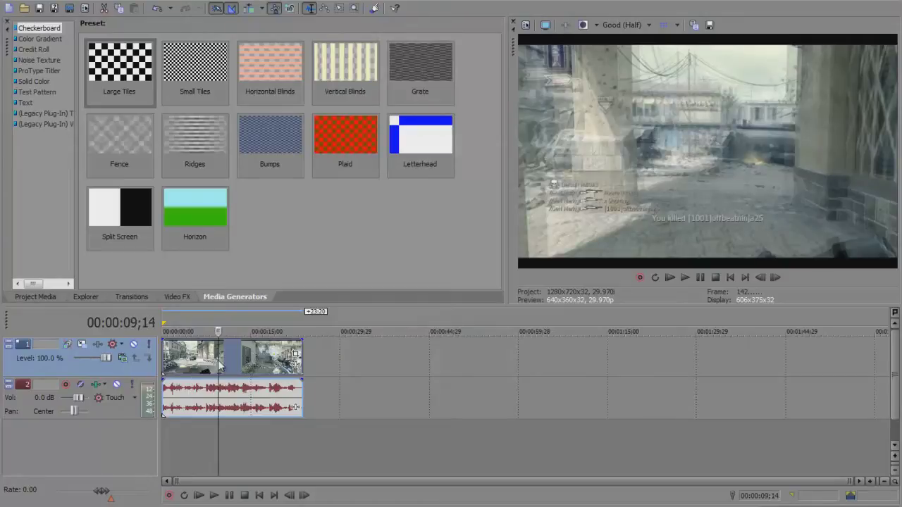
pyautogui.click(207, 367)
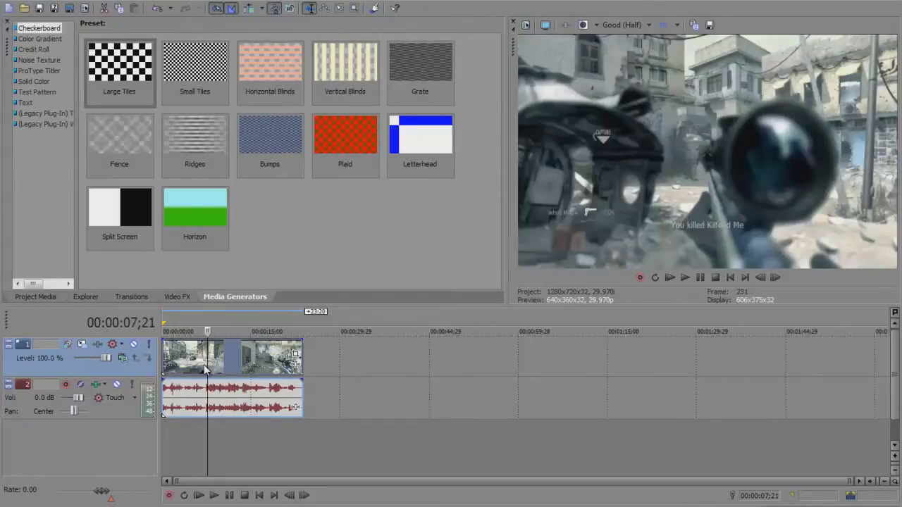
pyautogui.click(198, 364)
pyautogui.click(172, 364)
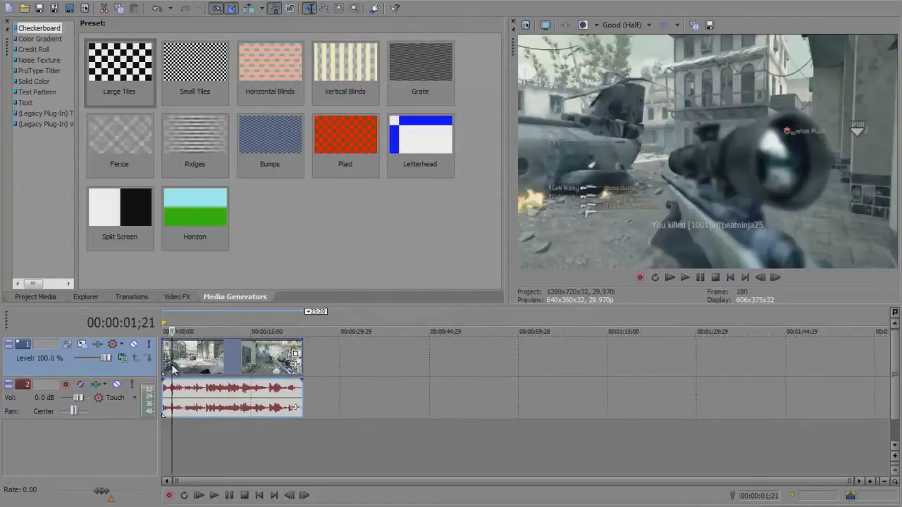
pyautogui.click(213, 400)
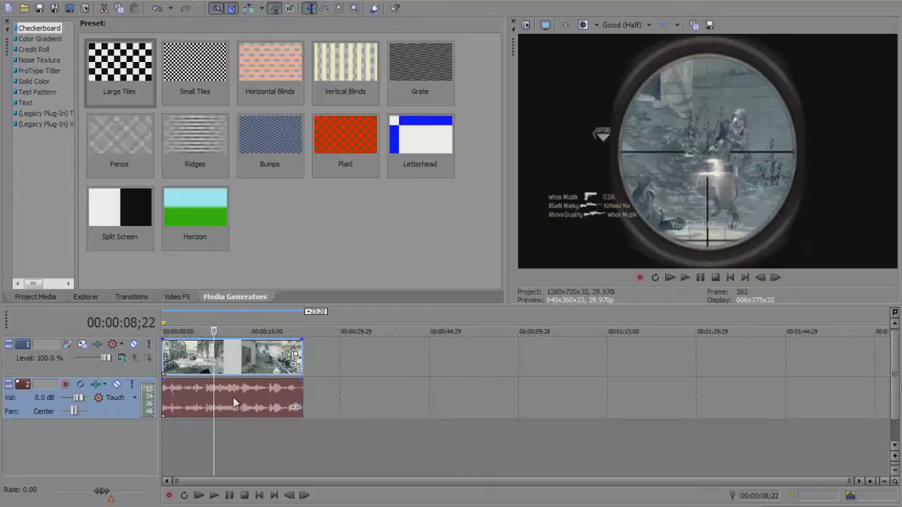
pyautogui.click(256, 397)
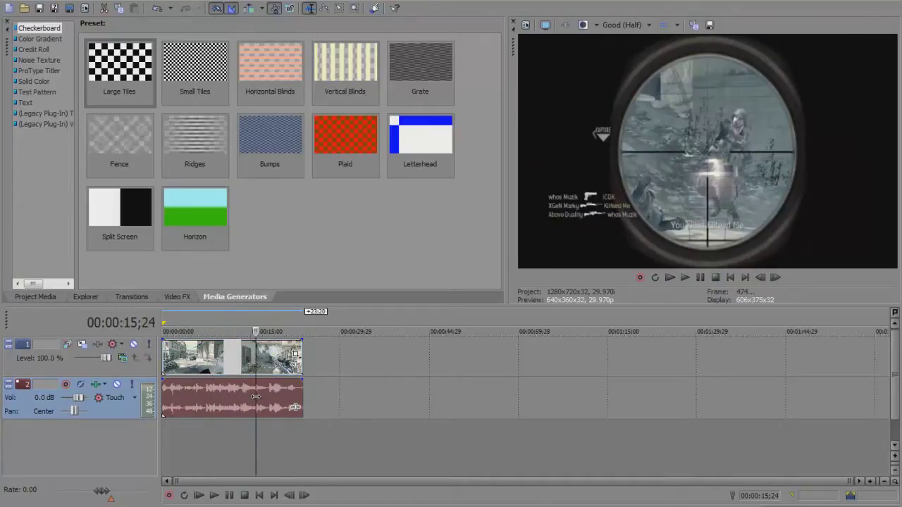
pyautogui.press('Delete')
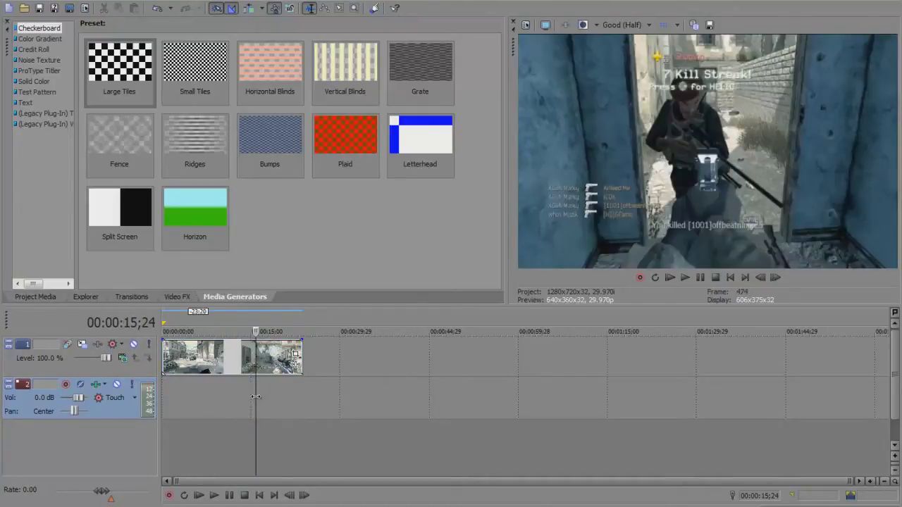
# Select the video event near its beginning and show the TwixtorPRO video effect presets
pyautogui.click(183, 367)
pyautogui.click(172, 361)
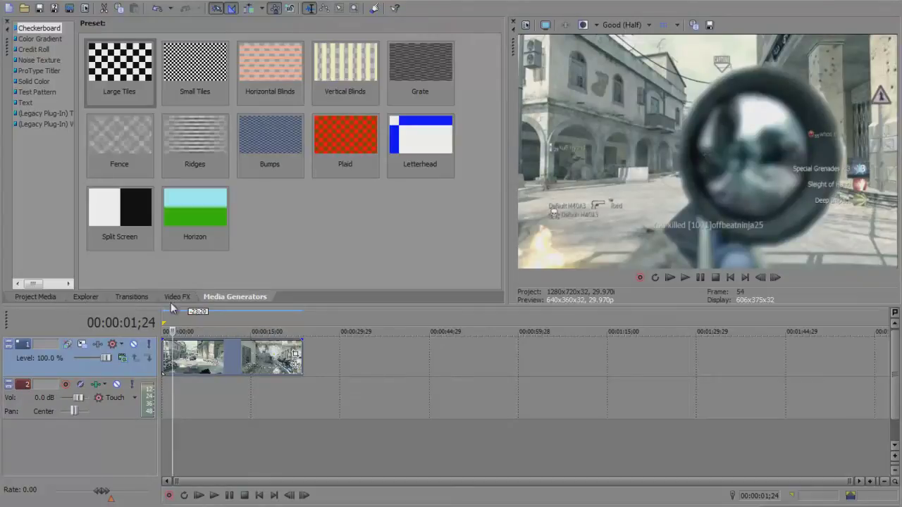
pyautogui.click(176, 299)
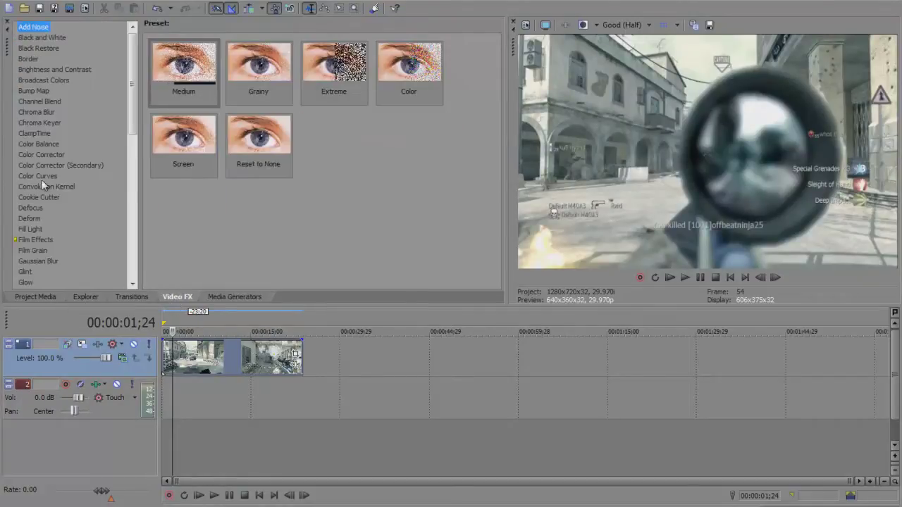
pyautogui.click(43, 198)
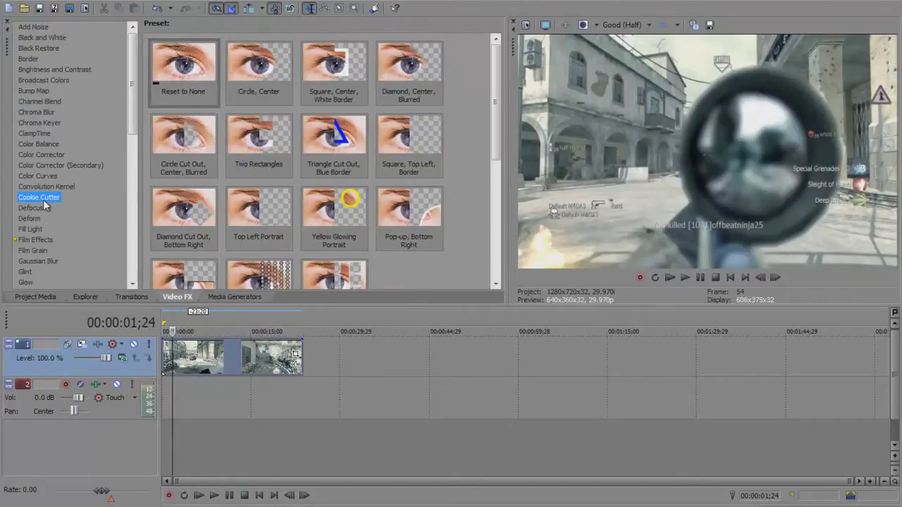
pyautogui.press('t')
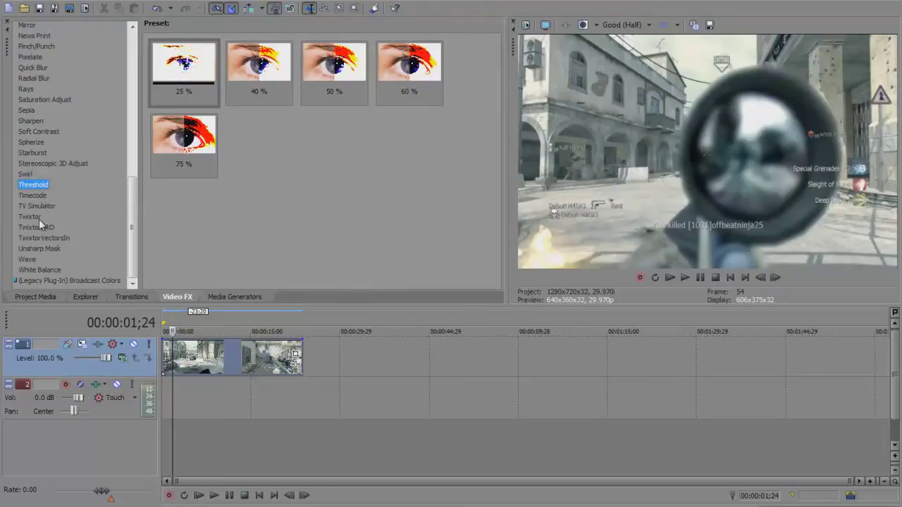
pyautogui.click(39, 217)
pyautogui.click(39, 227)
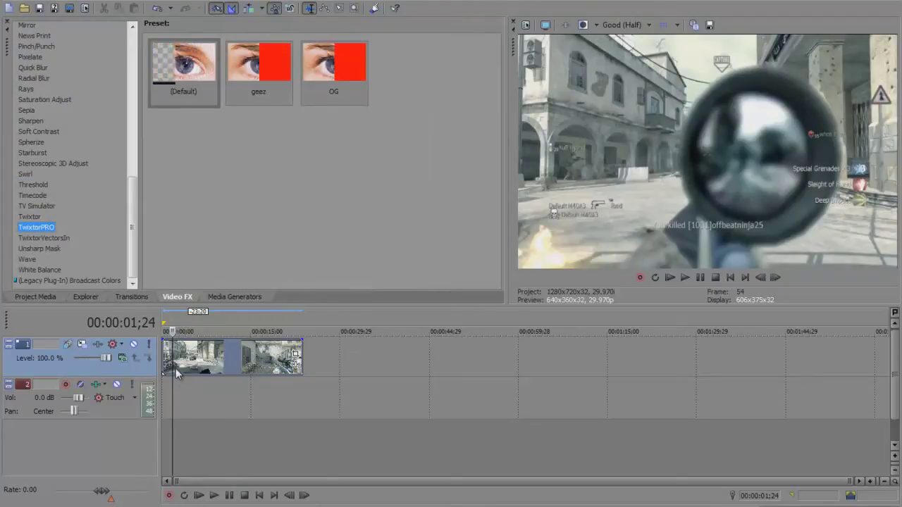
# Split the video clip at 00:00:00;21, just before the gun is raised to aim
pyautogui.click(173, 364)
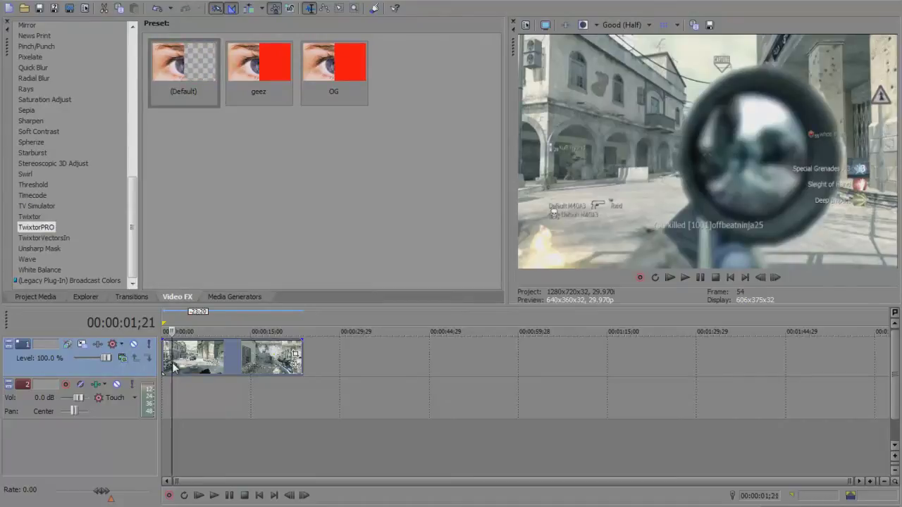
pyautogui.press('Left')
pyautogui.press('Left')
pyautogui.press('Left')
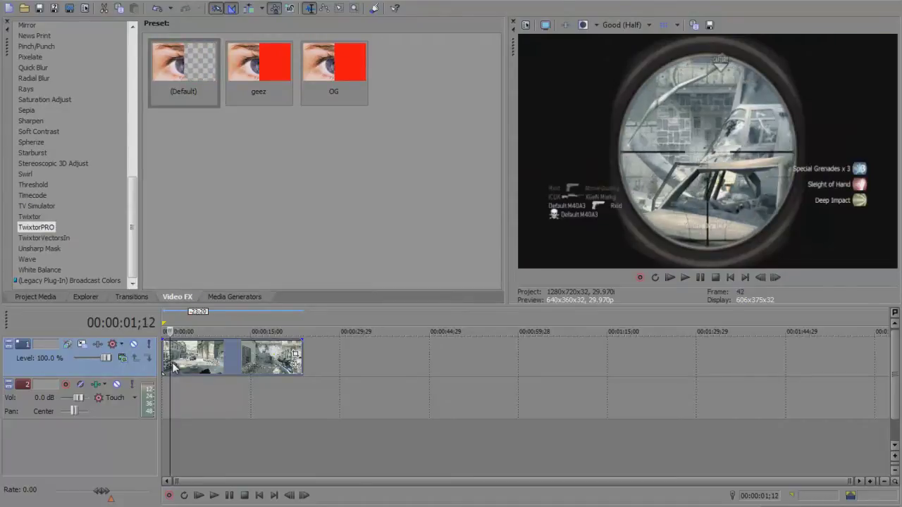
pyautogui.press('Left')
pyautogui.press('Left')
pyautogui.press('Left')
pyautogui.press('Left')
pyautogui.press('Left')
pyautogui.press('Left')
pyautogui.press('Left')
pyautogui.press('Left')
pyautogui.press('Left')
pyautogui.press('Left')
pyautogui.press('Left')
pyautogui.press('Left')
pyautogui.press('Left')
pyautogui.press('Left')
pyautogui.press('Left')
pyautogui.press('Left')
pyautogui.press('Left')
pyautogui.press('Left')
pyautogui.press('Left')
pyautogui.press('Left')
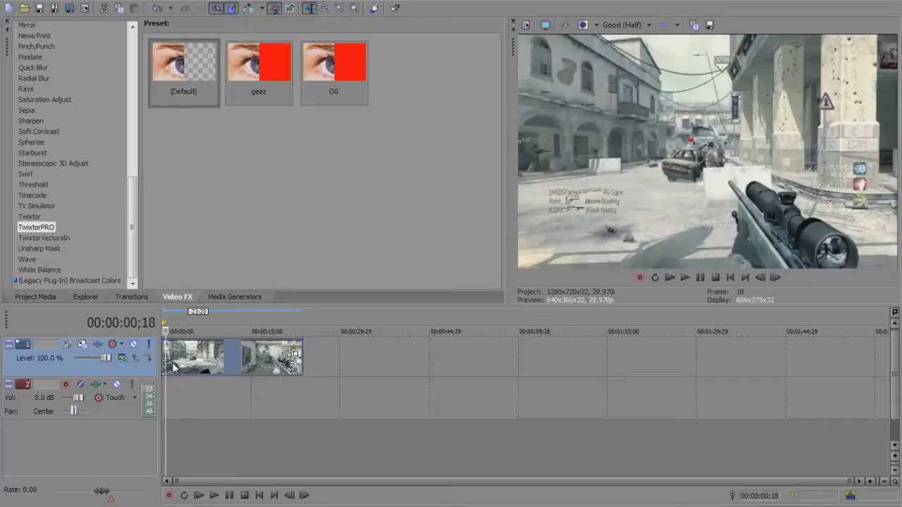
pyautogui.press('Right')
pyautogui.press('Right')
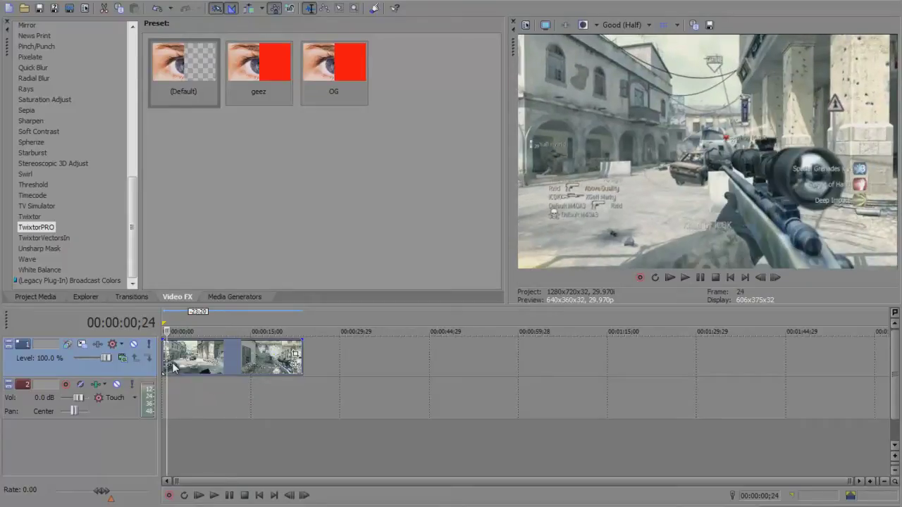
pyautogui.press('Left')
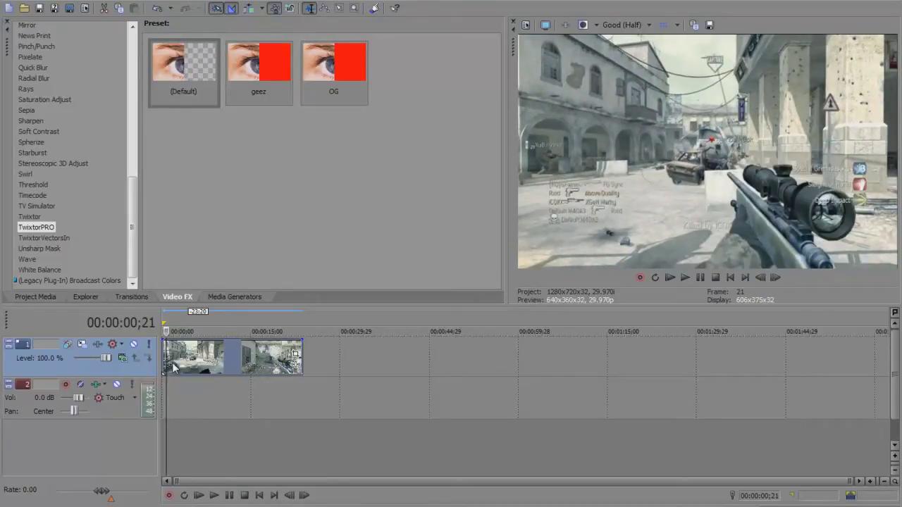
# Split the video clip again at 00:00:01;00 to isolate a short segment for slow motion
pyautogui.press('Right')
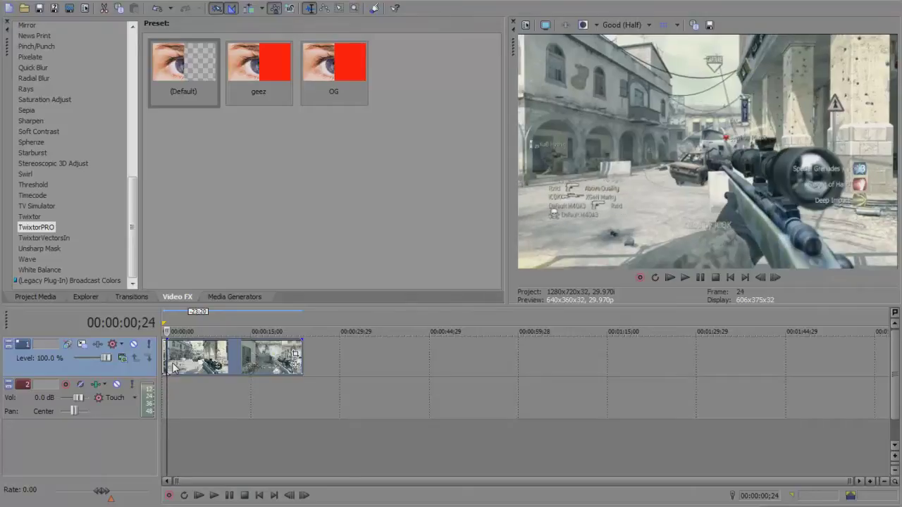
pyautogui.press('Right')
pyautogui.press('Right')
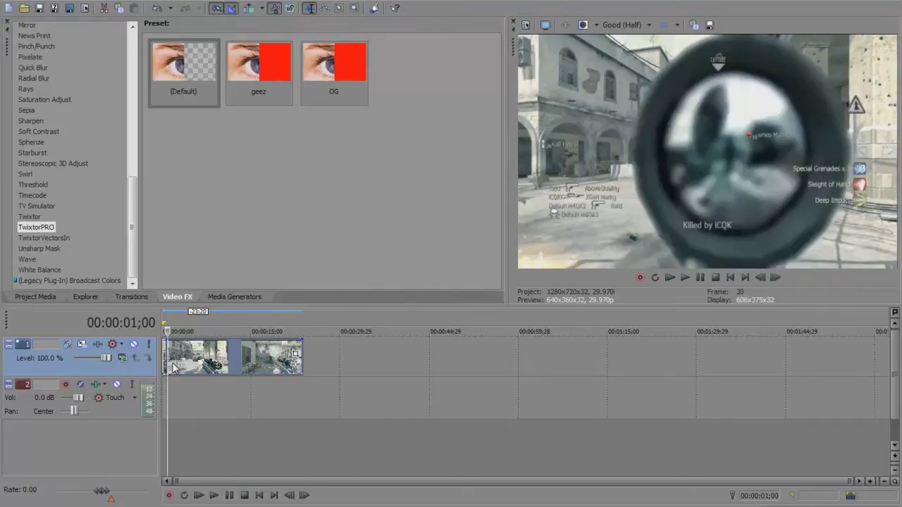
pyautogui.press('Right')
pyautogui.press('Left')
pyautogui.press('s')
# Split the remaining footage after the short segment at about 00:00:01;24
pyautogui.scroll(6, 173, 366)
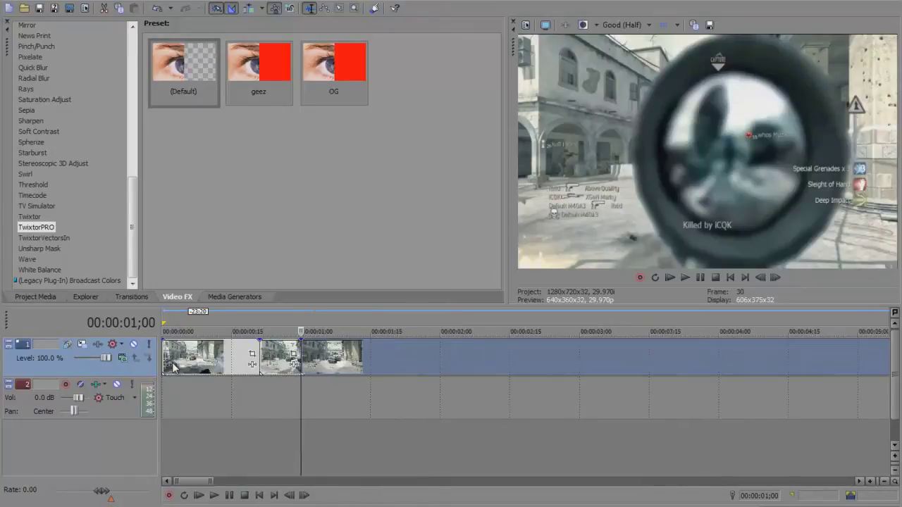
pyautogui.scroll(3, 172, 366)
pyautogui.click(323, 361)
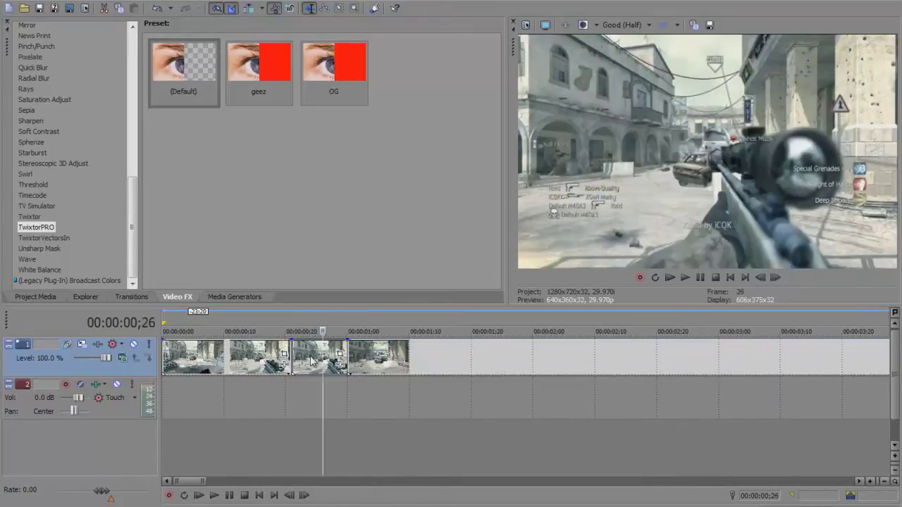
pyautogui.click(312, 361)
pyautogui.click(322, 362)
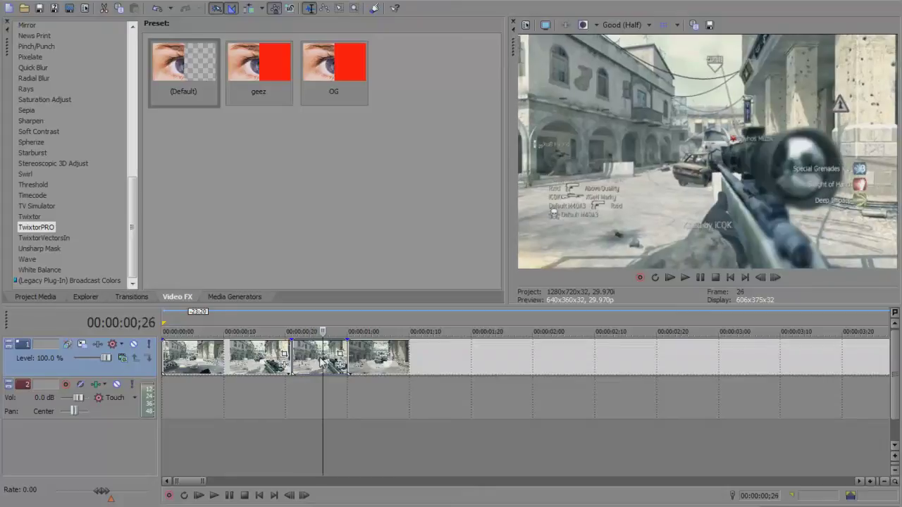
pyautogui.scroll(-2, 366, 361)
pyautogui.click(366, 361)
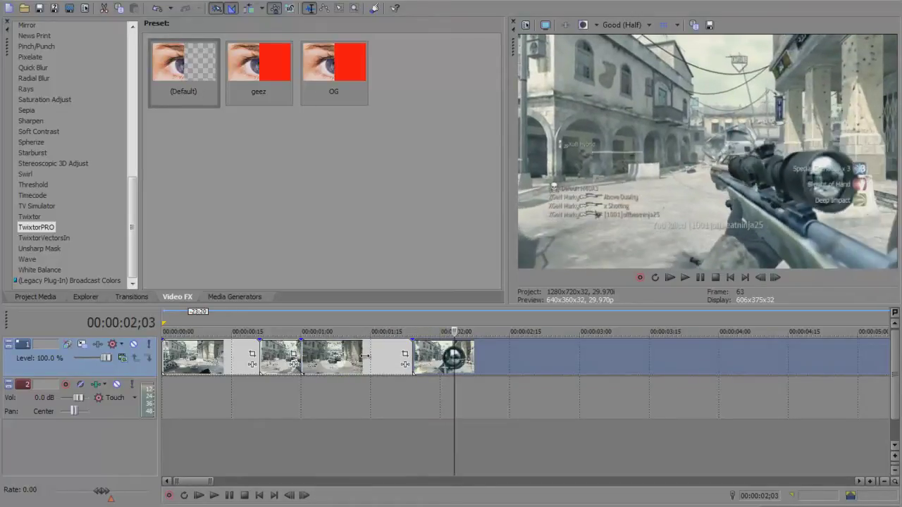
# Split the remaining footage at 00:00:02;15 to isolate a second slow-motion segment
pyautogui.press('Right')
pyautogui.press('Left')
pyautogui.press('Left')
pyautogui.press('Left')
pyautogui.press('Left')
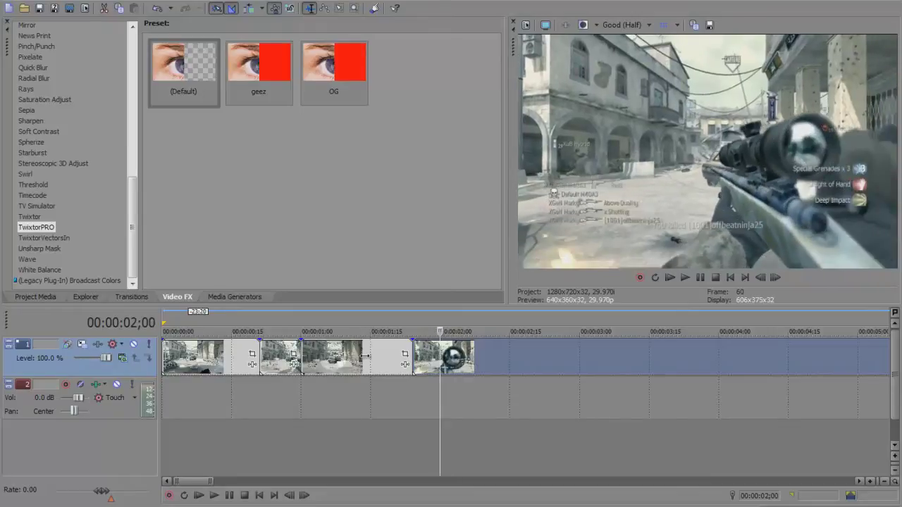
pyautogui.press('Left')
pyautogui.press('Right')
pyautogui.press('Right')
pyautogui.press('Right')
pyautogui.press('Right')
pyautogui.press('Right')
pyautogui.press('Right')
pyautogui.press('Right')
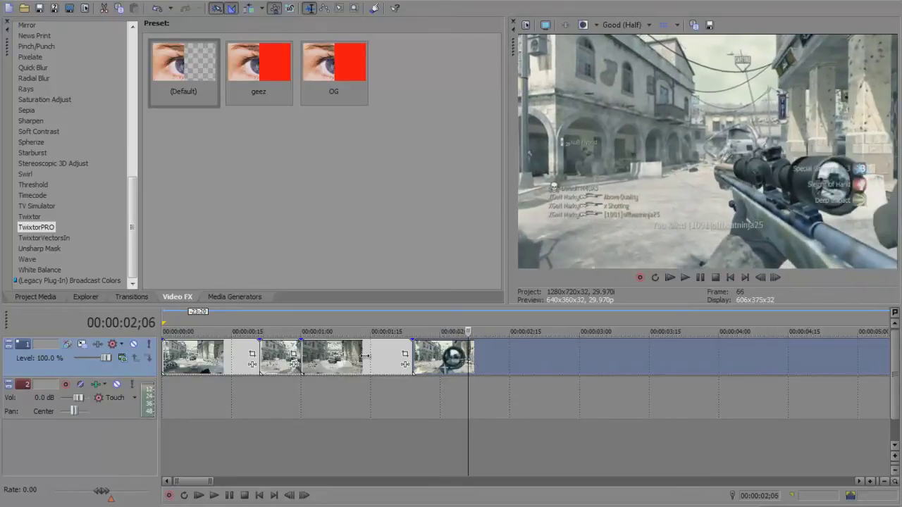
pyautogui.press('Right')
pyautogui.press('Right')
pyautogui.press('Left')
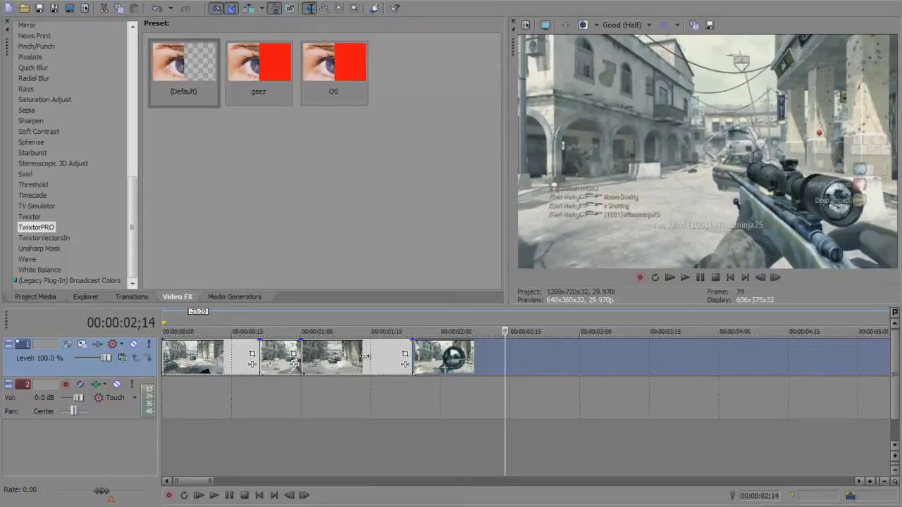
pyautogui.press('Right')
pyautogui.press('s')
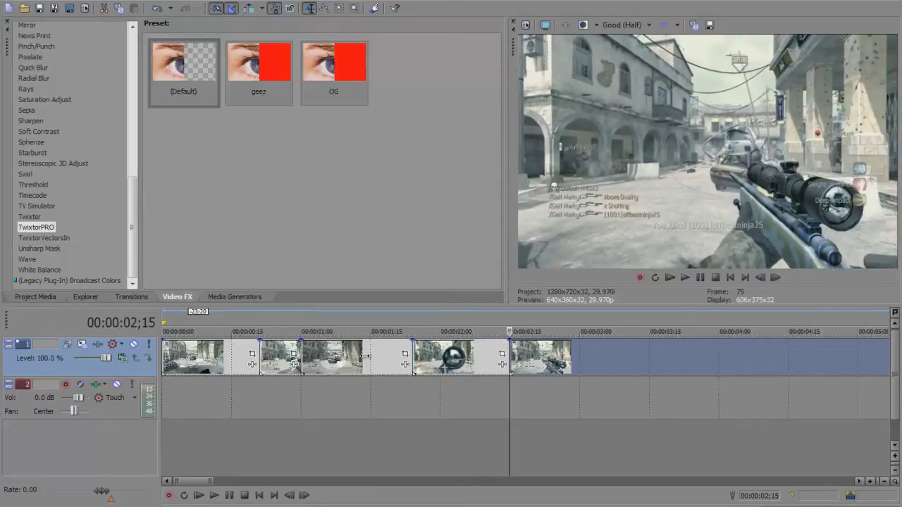
# Move the three segments following the first short one so they start at about 00:00:02;22, leaving a gap
pyautogui.click(347, 359)
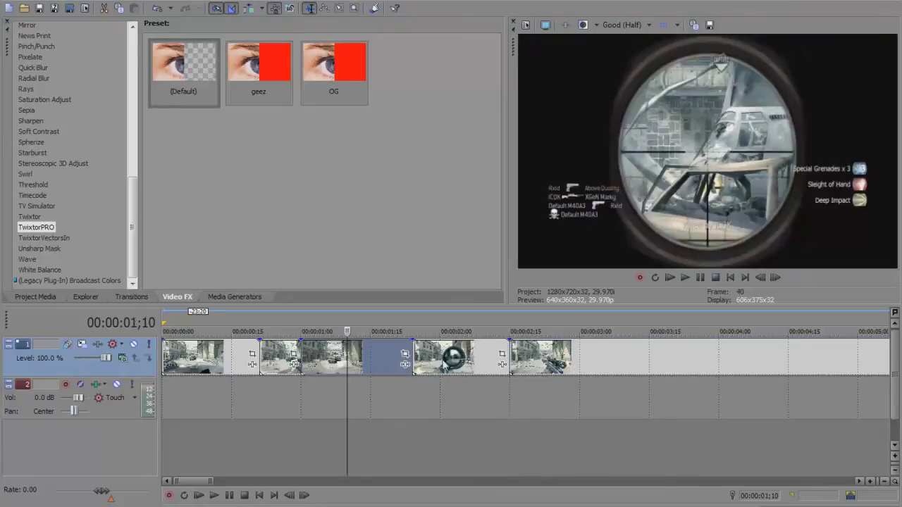
pyautogui.keyDown('ctrl'); pyautogui.click(467, 351); pyautogui.keyUp('ctrl')
pyautogui.keyDown('ctrl'); pyautogui.click(557, 353); pyautogui.keyUp('ctrl')
pyautogui.moveTo(369, 360); pyautogui.dragTo(608, 353)
# Apply the TwixtorPRO OG preset to the short segment before the gap and review its effect settings
pyautogui.click(264, 372)
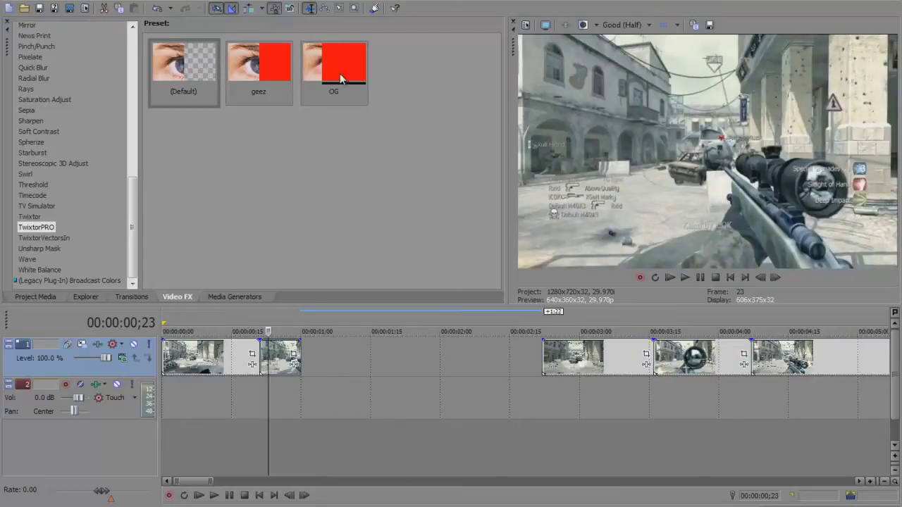
pyautogui.moveTo(334, 70); pyautogui.dragTo(281, 358)
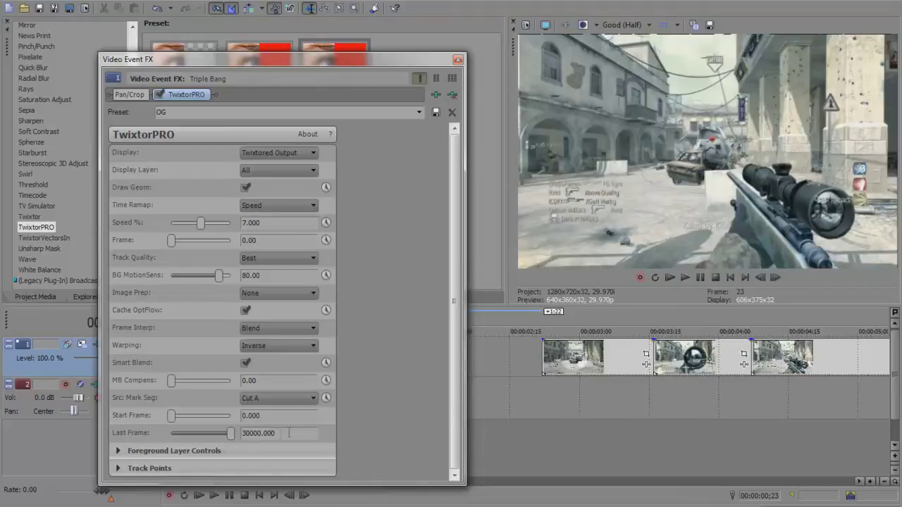
pyautogui.moveTo(287, 434); pyautogui.dragTo(205, 427)
pyautogui.click(272, 415)
pyautogui.click(457, 59)
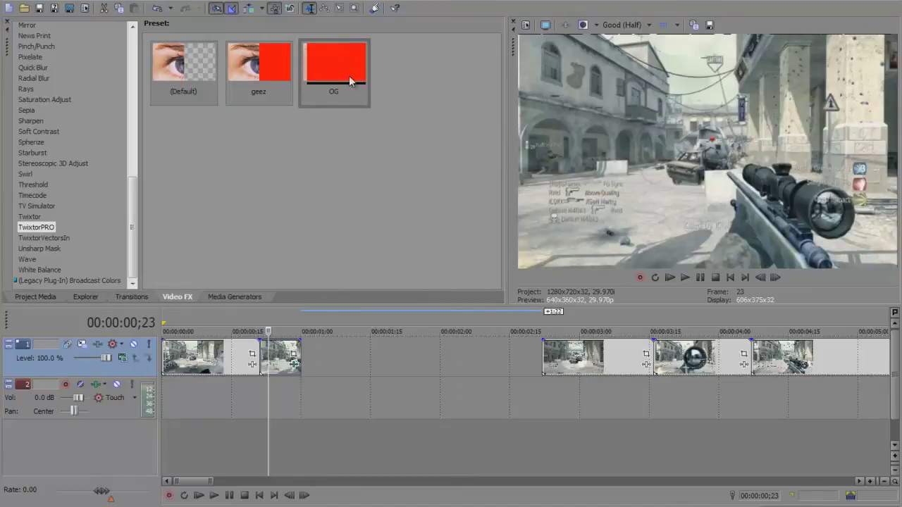
pyautogui.moveTo(348, 75); pyautogui.dragTo(295, 369)
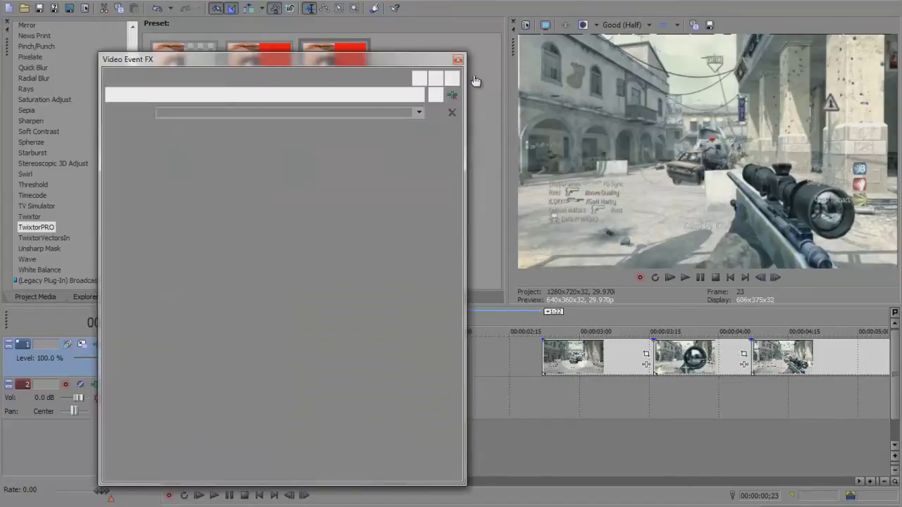
# Close the effect settings and examine the short TwixtorPRO segment frame by frame up to its end
pyautogui.click(458, 60)
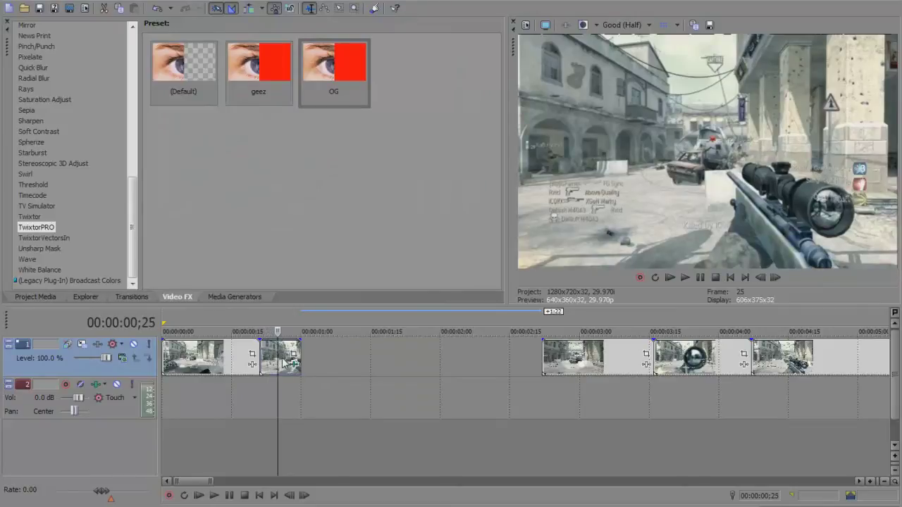
pyautogui.press('Left')
pyautogui.press('Left')
pyautogui.press('Left')
pyautogui.press('Left')
pyautogui.press('Left')
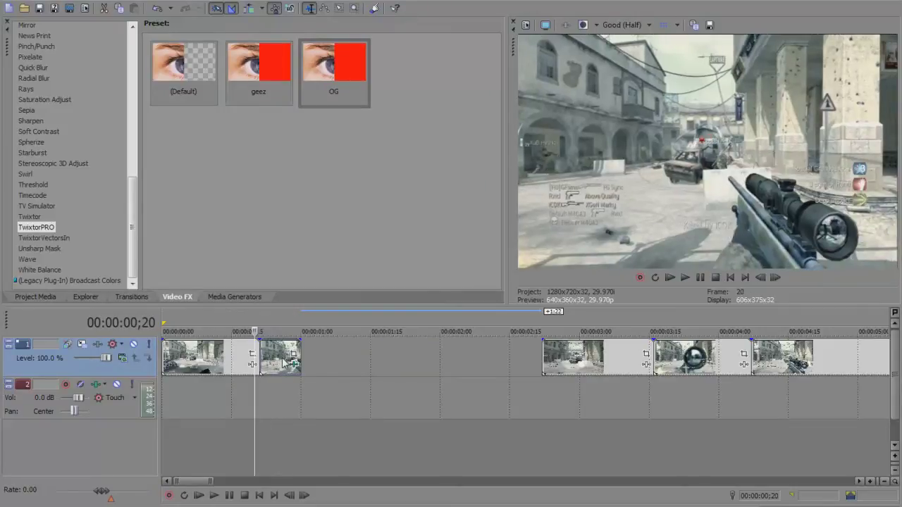
pyautogui.press('Right')
pyautogui.press('Right')
pyautogui.press('Right')
pyautogui.press('Right')
pyautogui.press('Right')
pyautogui.press('Right')
pyautogui.press('Right')
pyautogui.press('Right')
pyautogui.press('Right')
pyautogui.press('Right')
pyautogui.press('Right')
pyautogui.press('Right')
pyautogui.press('Right')
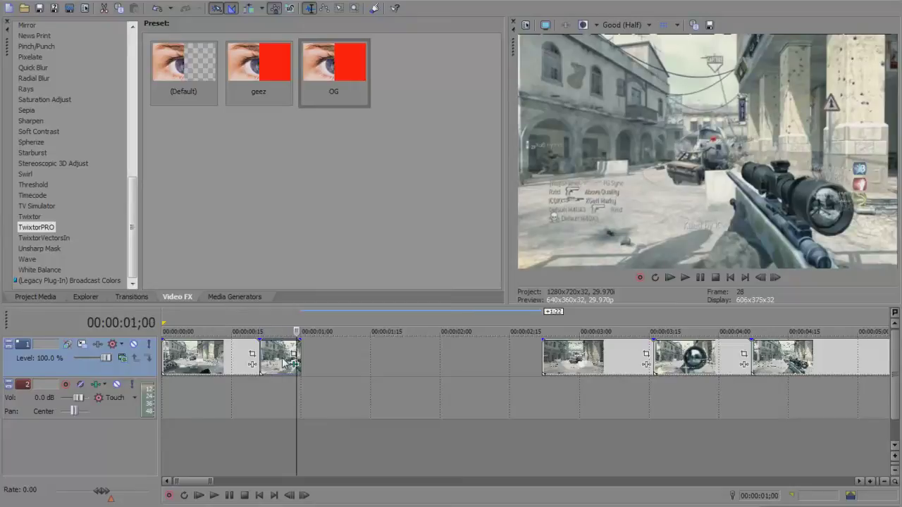
pyautogui.press('Left')
pyautogui.press('Left')
pyautogui.press('Left')
pyautogui.press('Left')
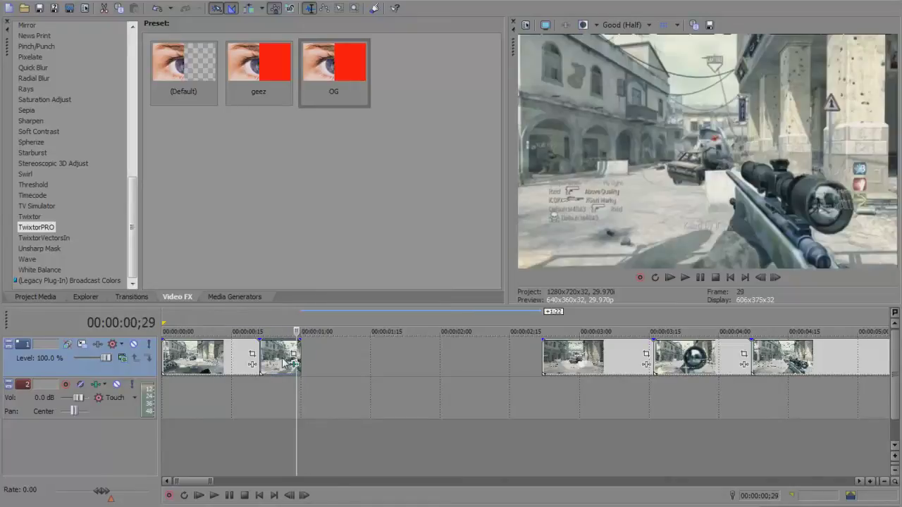
# Extend the end of the first slow-motion segment to about 00:00:02;21 and check the frames near its end
pyautogui.moveTo(299, 361); pyautogui.dragTo(458, 354)
pyautogui.press('Right')
pyautogui.press('Right')
pyautogui.press('Right')
pyautogui.press('Right')
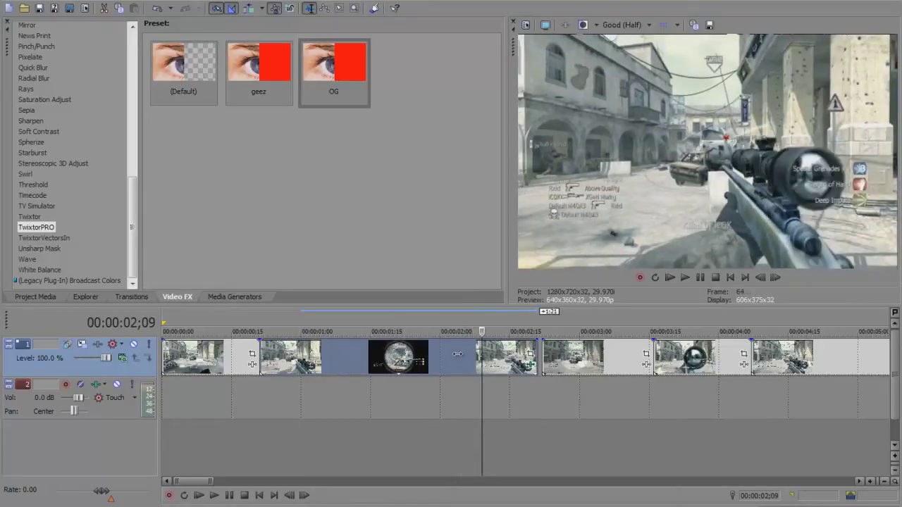
pyautogui.press('Right')
pyautogui.press('Right')
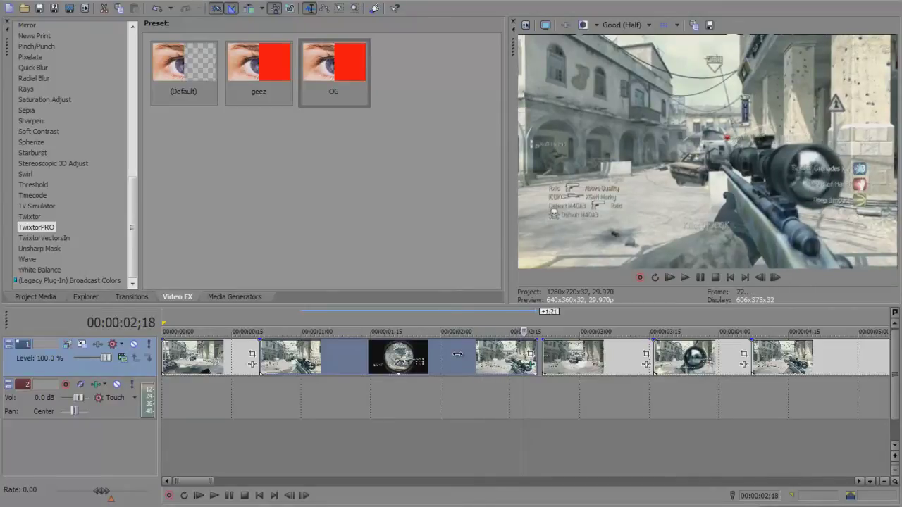
# Move the three following segments to start at about 00:00:06;28 and extend the first slow-motion segment to about 00:00:05;14
pyautogui.scroll(-2, 415, 371)
pyautogui.click(380, 361)
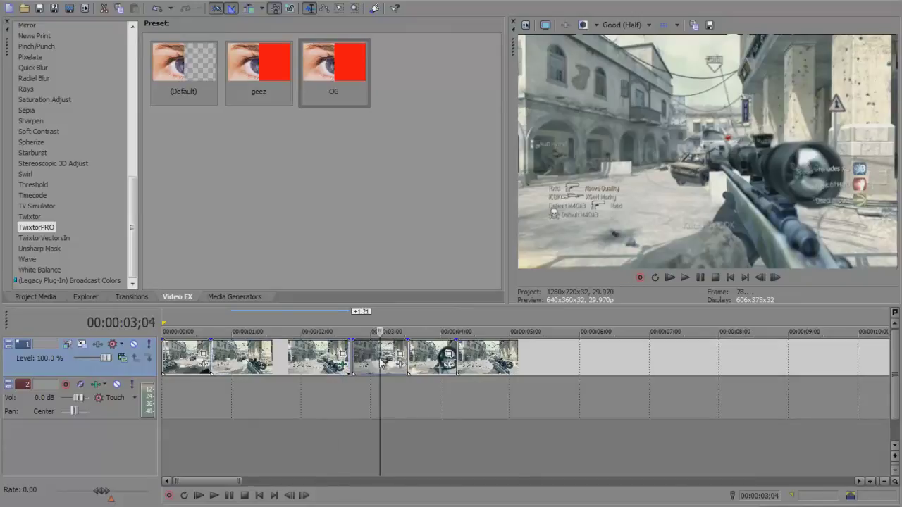
pyautogui.keyDown('ctrl'); pyautogui.click(443, 359); pyautogui.keyUp('ctrl')
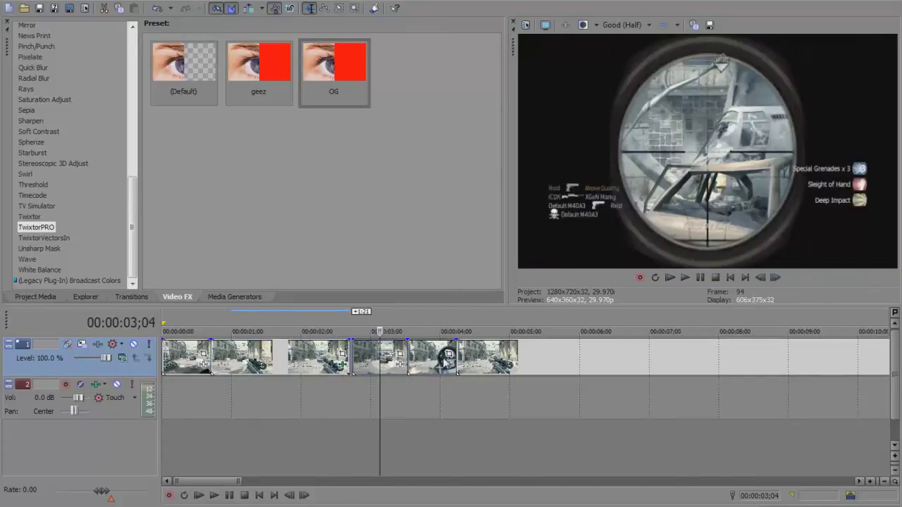
pyautogui.click(495, 362)
pyautogui.moveTo(386, 363); pyautogui.dragTo(681, 362)
pyautogui.moveTo(355, 361); pyautogui.dragTo(541, 361)
# Split the first slow-motion segment at 00:00:04;29 and delete the leftover piece after the split
pyautogui.click(481, 360)
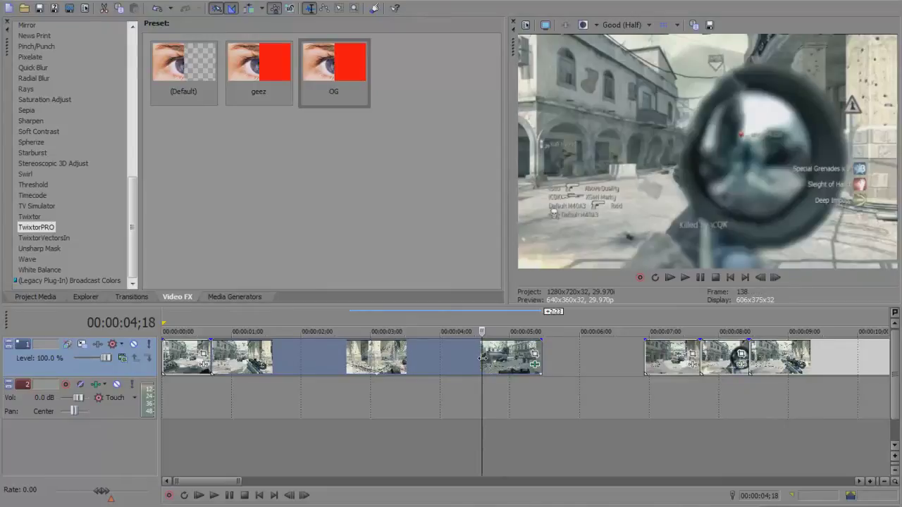
pyautogui.press('Right')
pyautogui.press('Right')
pyautogui.press('Right')
pyautogui.press('Right')
pyautogui.press('Right')
pyautogui.press('Right')
pyautogui.press('Right')
pyautogui.press('Right')
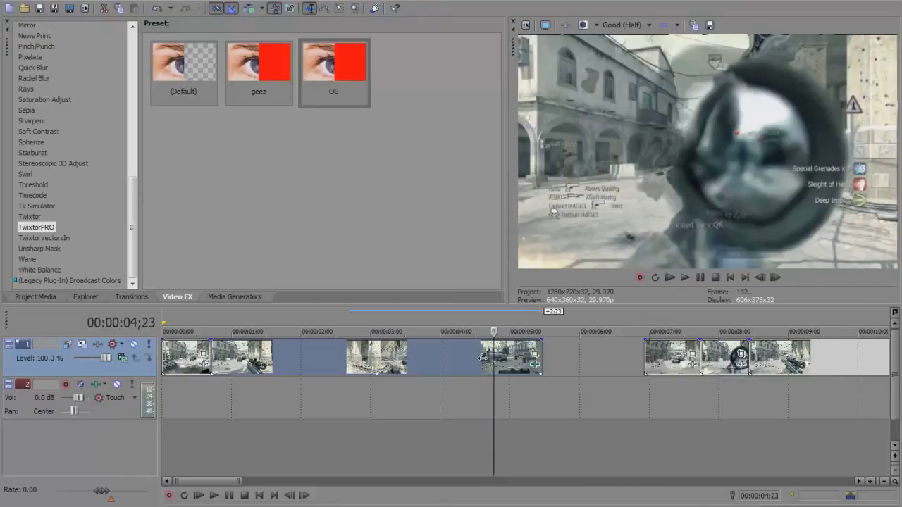
pyautogui.press('Right')
pyautogui.press('Right')
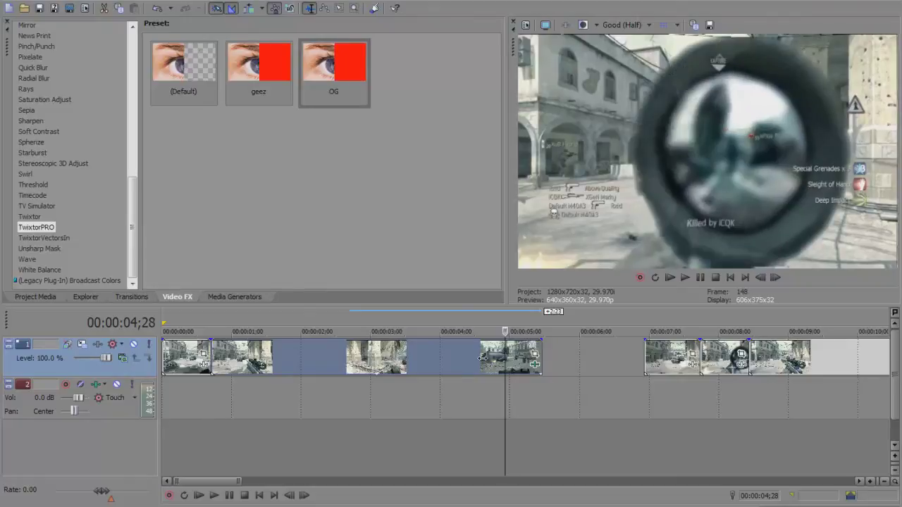
pyautogui.press('Right')
pyautogui.press('Right')
pyautogui.press('Right')
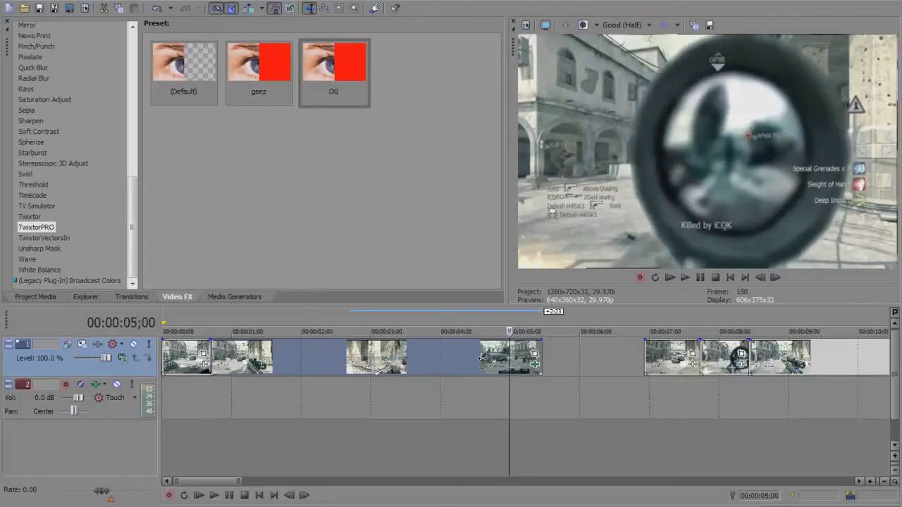
pyautogui.press('Left')
pyautogui.press('Left')
pyautogui.press('Left')
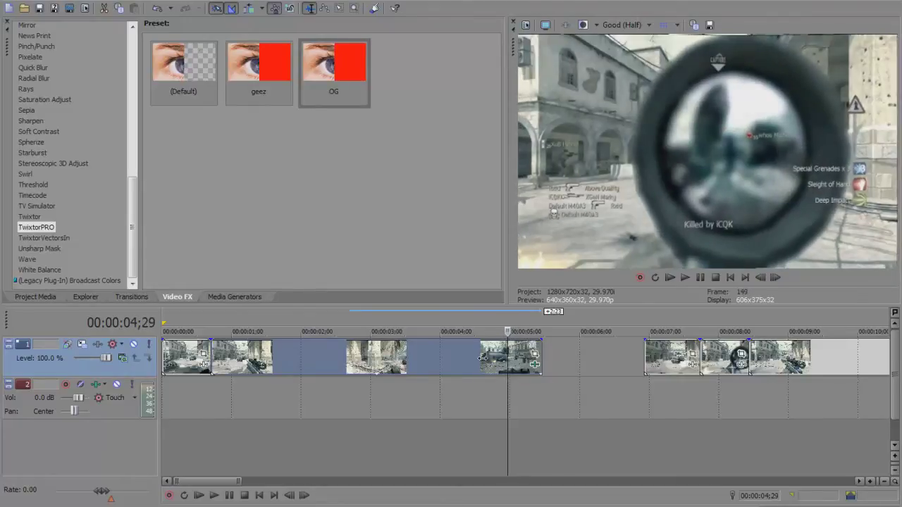
pyautogui.press('Right')
pyautogui.press('s')
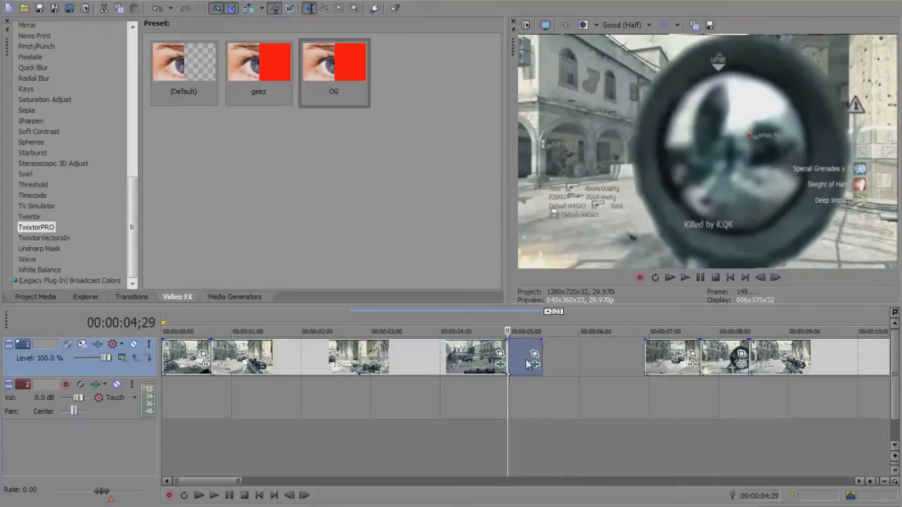
pyautogui.click(522, 360)
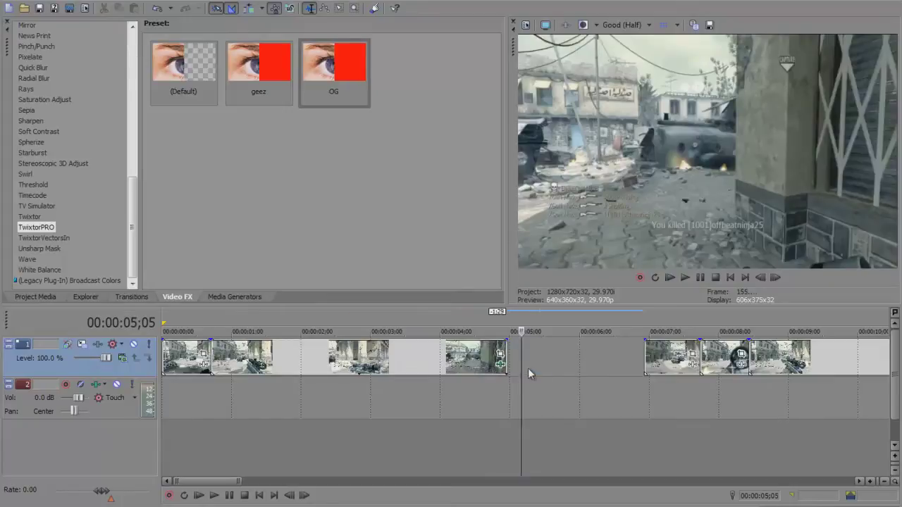
pyautogui.press('Delete')
# Move the next normal-speed segment against the end of the first slow-motion segment and check the frames across the join
pyautogui.moveTo(653, 360); pyautogui.dragTo(536, 358)
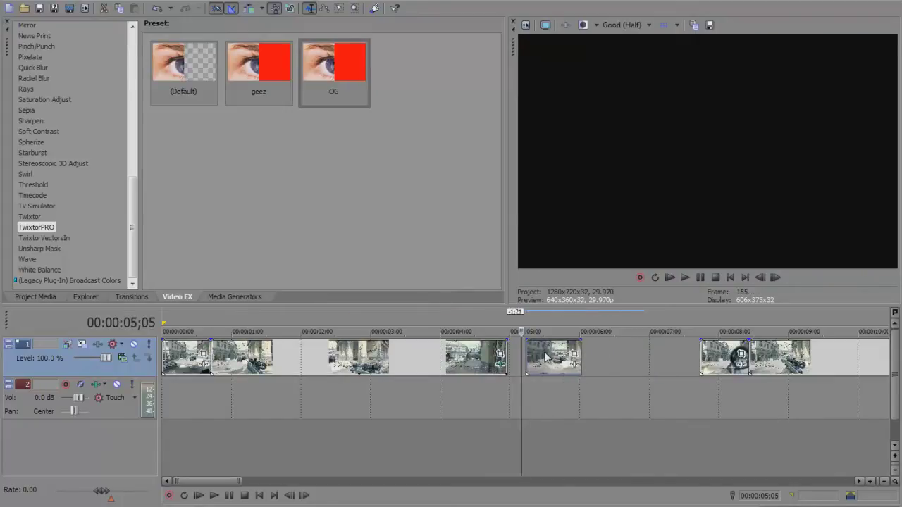
pyautogui.click(524, 360)
pyautogui.click(539, 360)
pyautogui.click(536, 359)
pyautogui.click(526, 358)
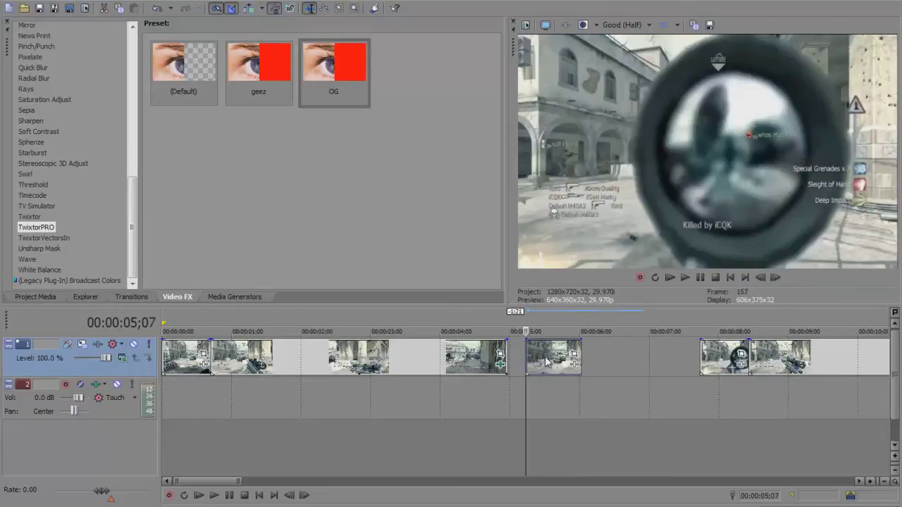
pyautogui.moveTo(534, 362); pyautogui.dragTo(490, 364)
pyautogui.click(486, 363)
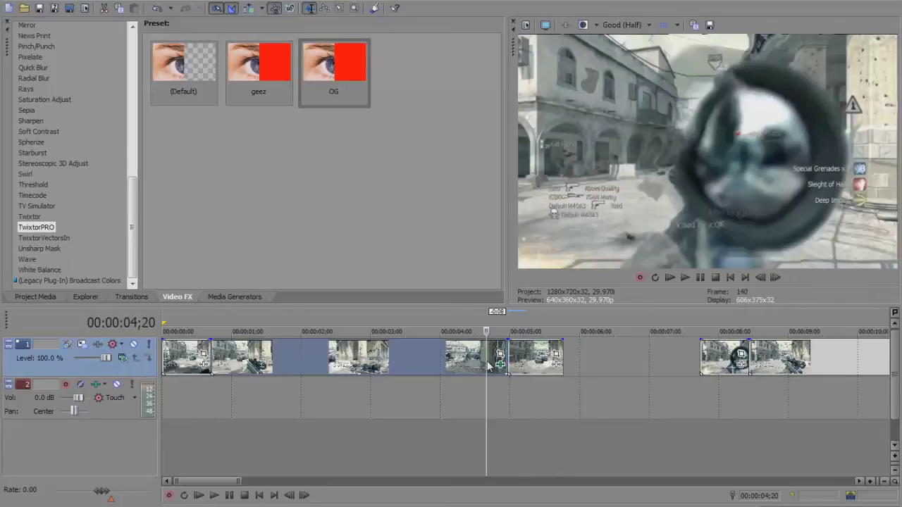
pyautogui.press('Right')
pyautogui.press('Right')
pyautogui.press('Right')
pyautogui.press('Right')
pyautogui.press('Right')
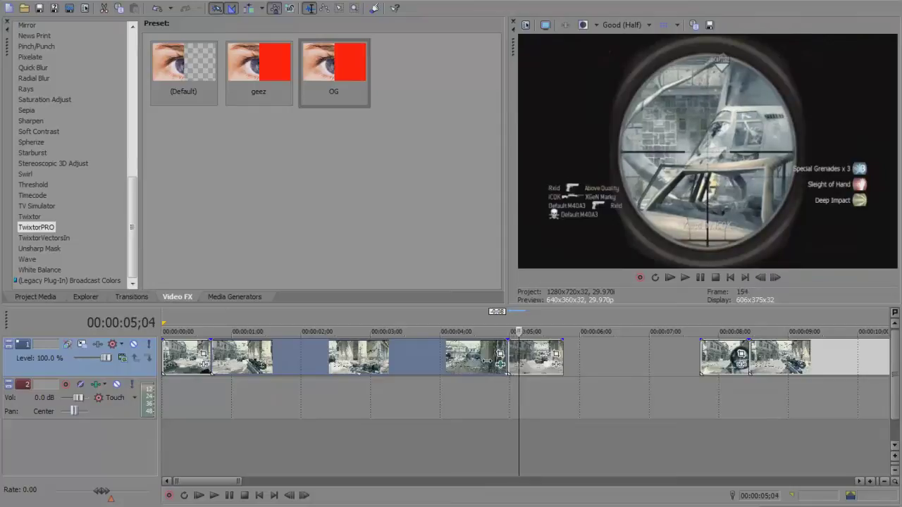
# Move the final footage to about 00:00:13;05 and place the second short segment at 00:00:05;23, directly after the normal-speed one
pyautogui.click(710, 366)
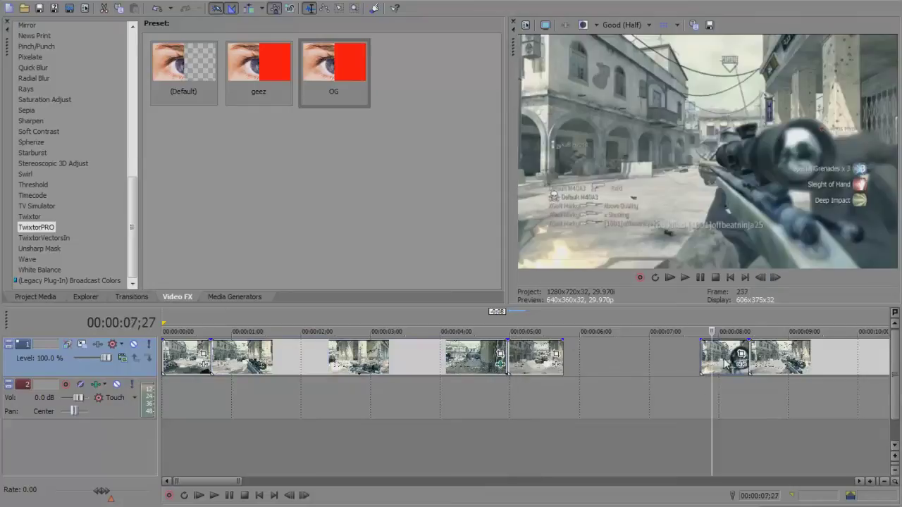
pyautogui.moveTo(724, 366); pyautogui.dragTo(818, 366)
pyautogui.click(575, 368)
pyautogui.scroll(-1, 743, 364)
pyautogui.click(442, 363)
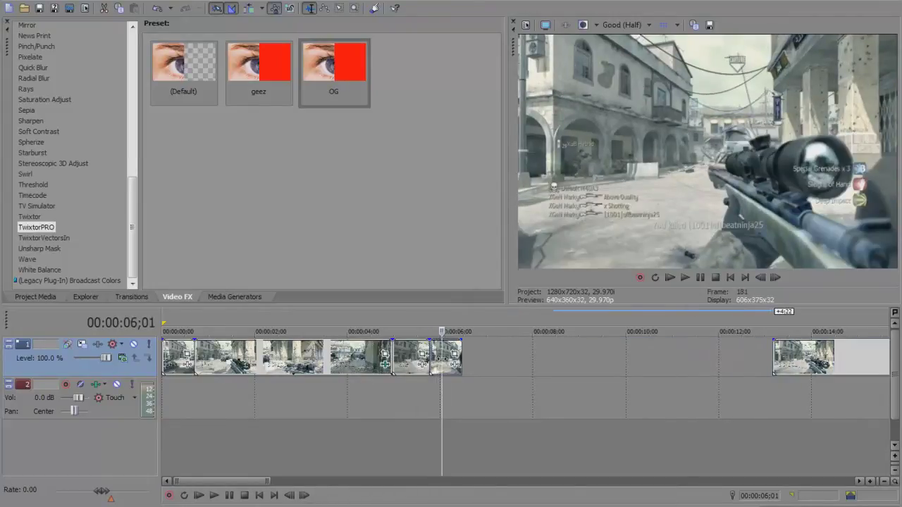
# Apply the TwixtorPRO OG preset to the second short segment and preview its opening frames
pyautogui.scroll(-2, 451, 363)
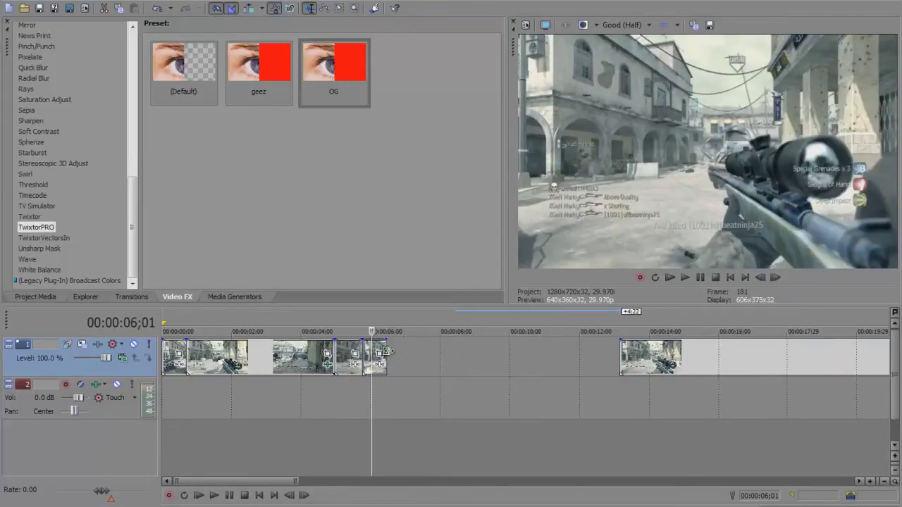
pyautogui.moveTo(334, 77)
pyautogui.mouseDown()
pyautogui.moveTo(384, 383)
pyautogui.moveTo(374, 373)
pyautogui.mouseUp()
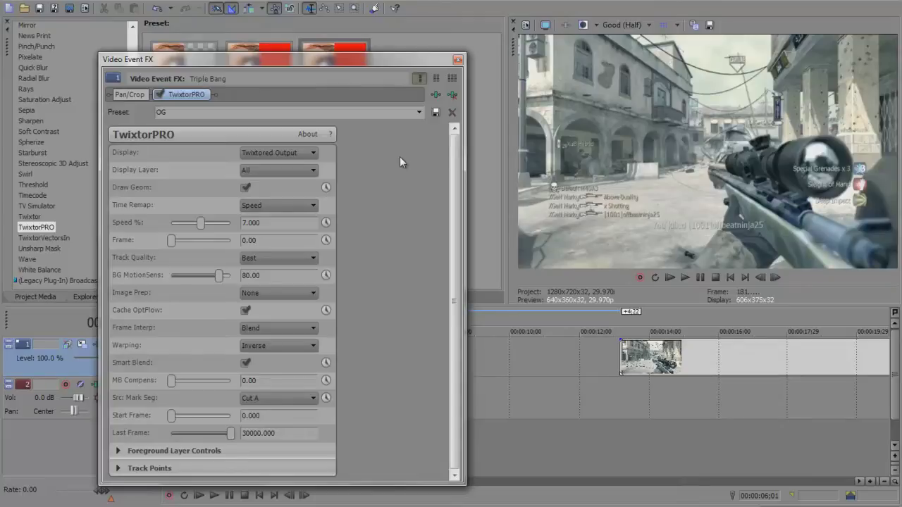
pyautogui.click(458, 59)
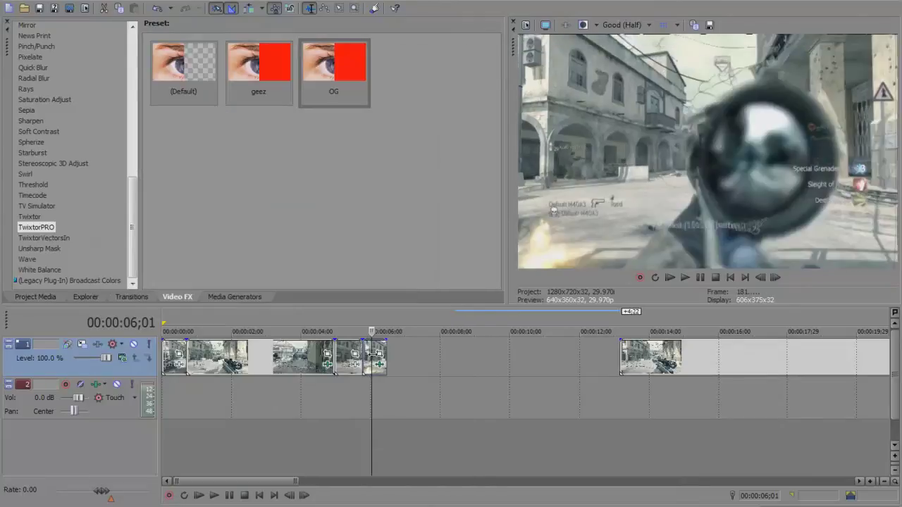
pyautogui.scroll(3, 451, 367)
pyautogui.click(503, 363)
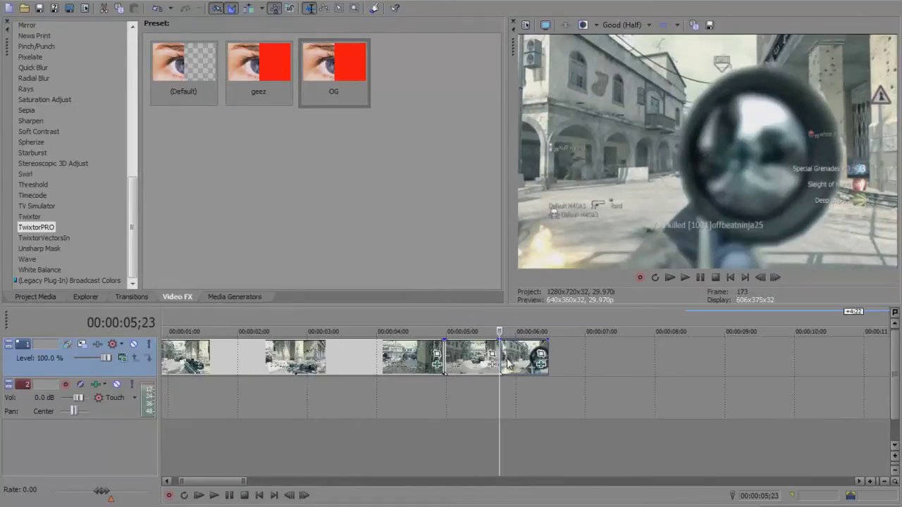
pyautogui.click(514, 359)
pyautogui.click(522, 346)
pyautogui.scroll(-5, 518, 352)
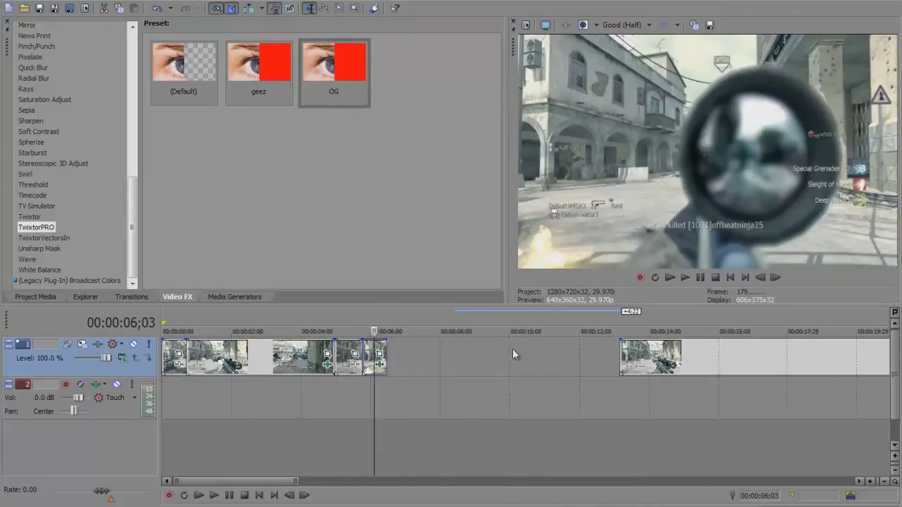
# Extend the end of the second slow-motion segment to about 00:00:12;19
pyautogui.moveTo(315, 365); pyautogui.dragTo(452, 364)
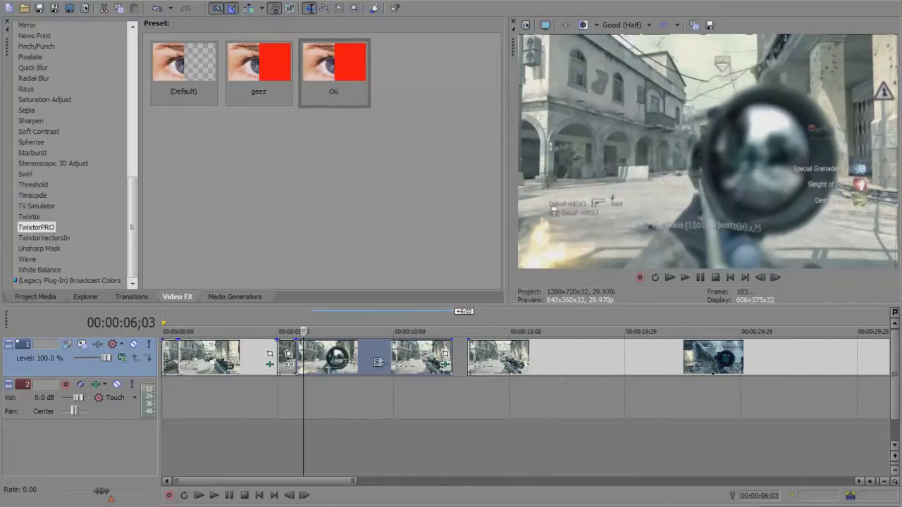
pyautogui.click(381, 364)
# Step frame by frame through the second slow-motion segment from 00:00:09;27 to 00:00:12;09 to check the slowed motion
pyautogui.click(392, 362)
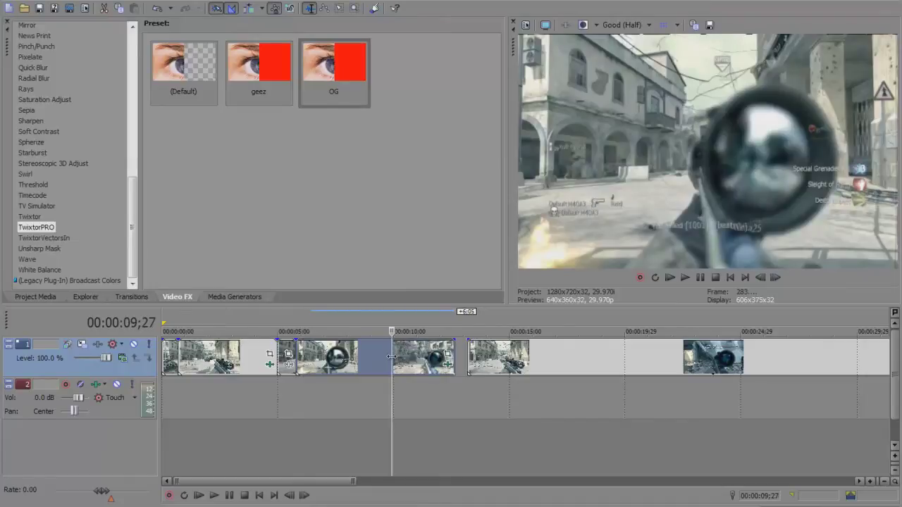
pyautogui.press('Right')
pyautogui.press('Right')
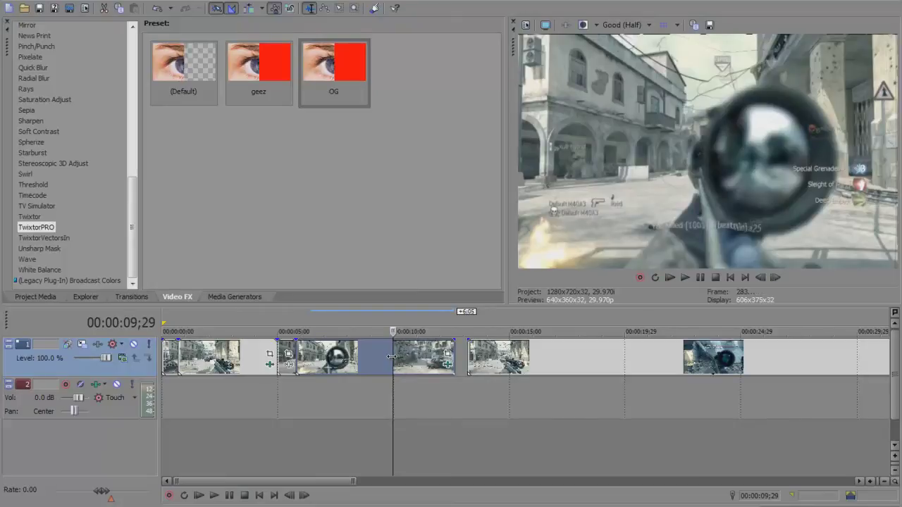
pyautogui.press('Right')
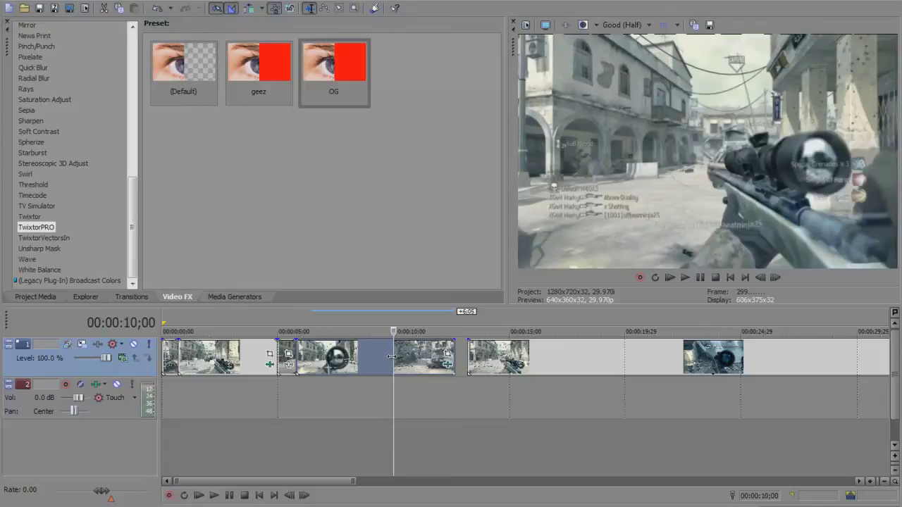
pyautogui.press('Right')
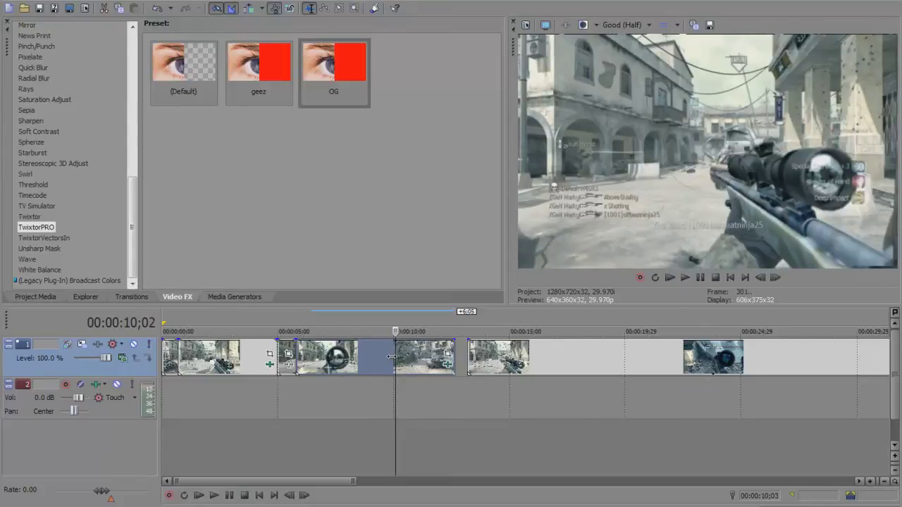
pyautogui.press('Right')
pyautogui.press('Right')
pyautogui.press('Right')
pyautogui.press('Right')
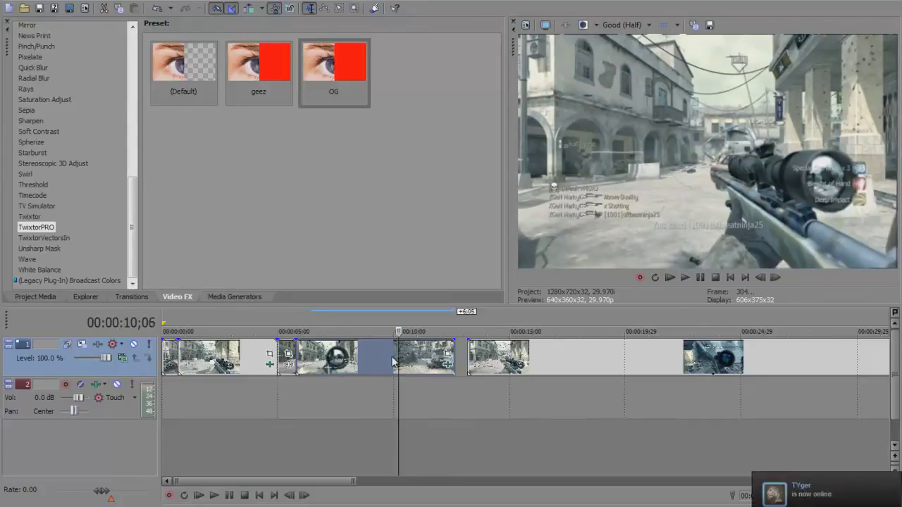
pyautogui.press('Right')
pyautogui.press('Right')
pyautogui.press('Right')
pyautogui.press('Right')
pyautogui.press('Right')
pyautogui.press('Right')
pyautogui.press('Right')
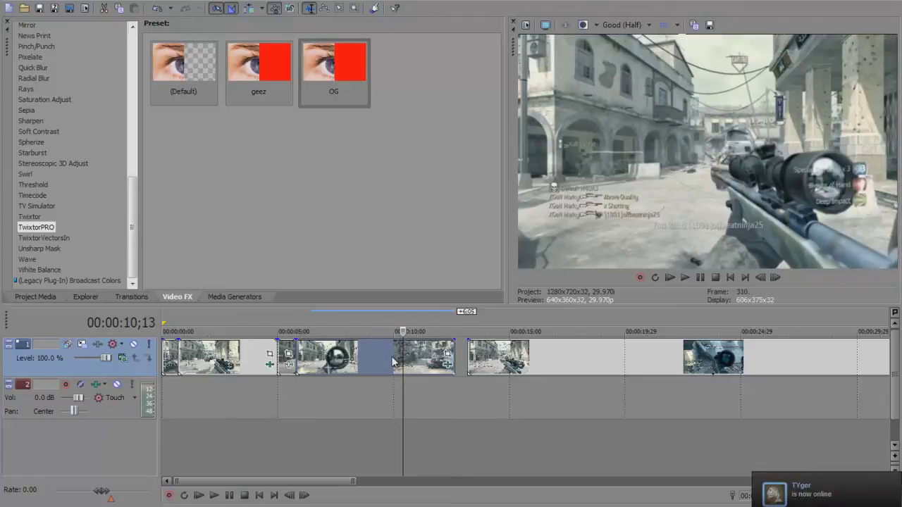
pyautogui.press('Right')
pyautogui.press('Right')
pyautogui.press('Right')
pyautogui.press('Right')
pyautogui.press('Right')
pyautogui.press('Right')
pyautogui.press('Right')
pyautogui.press('Right')
pyautogui.press('Right')
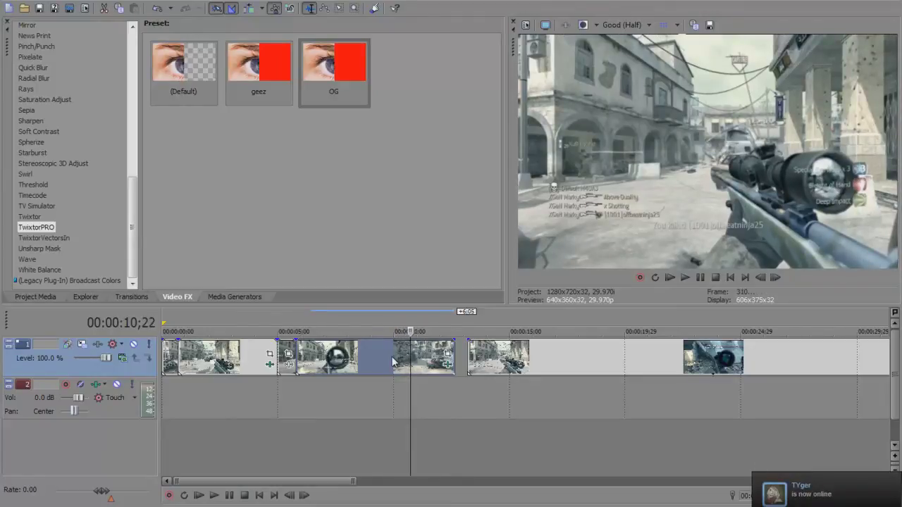
pyautogui.press('Right')
pyautogui.press('Right')
pyautogui.press('Right')
pyautogui.press('Right')
pyautogui.press('Right')
pyautogui.press('Right')
pyautogui.press('Right')
pyautogui.press('Right')
pyautogui.press('Right')
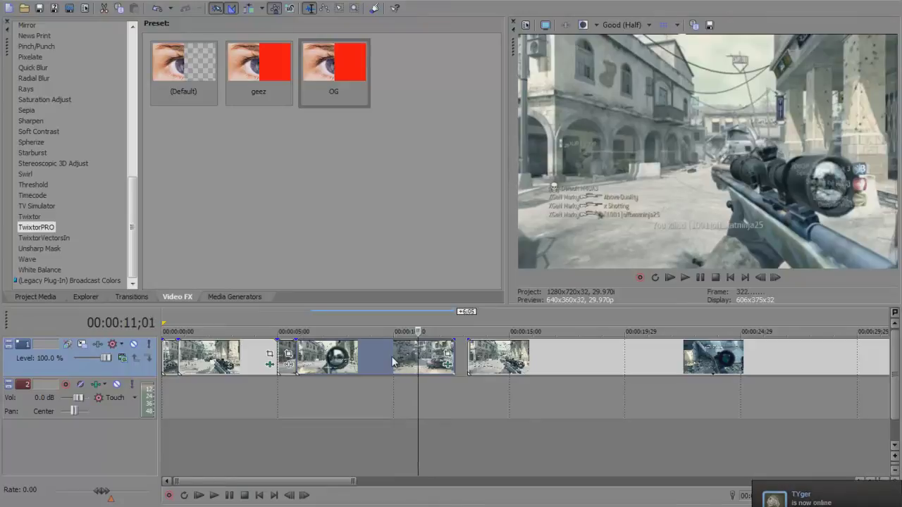
pyautogui.press('Right')
pyautogui.press('Right')
pyautogui.press('Right')
pyautogui.press('Right')
pyautogui.press('Right')
pyautogui.press('Right')
pyautogui.press('Right')
pyautogui.press('Right')
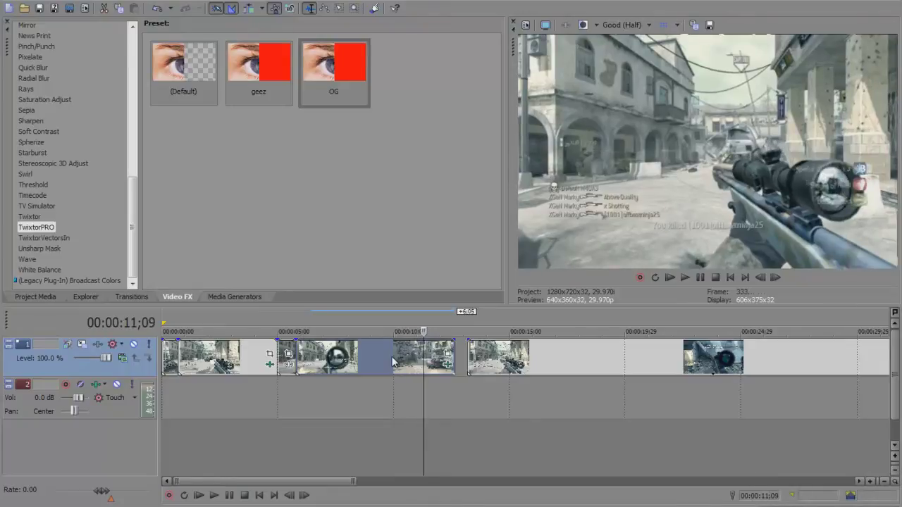
pyautogui.press('Right')
pyautogui.press('Right')
pyautogui.press('Right')
pyautogui.press('Right')
pyautogui.press('Right')
pyautogui.press('Right')
pyautogui.press('Right')
pyautogui.press('Right')
pyautogui.press('Right')
pyautogui.press('Right')
pyautogui.press('Right')
pyautogui.press('Right')
pyautogui.press('Right')
pyautogui.press('Right')
pyautogui.press('Right')
pyautogui.press('Right')
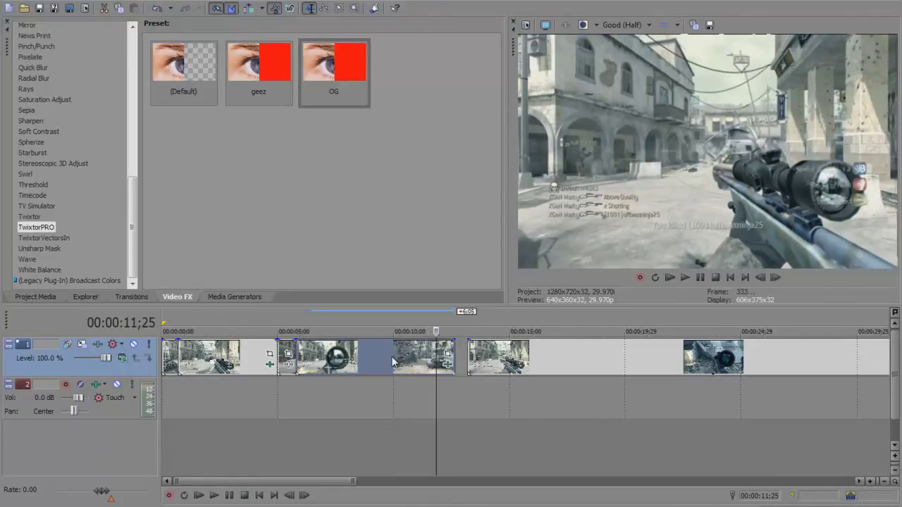
pyautogui.press('Right')
pyautogui.press('Right')
pyautogui.press('Right')
pyautogui.press('Right')
pyautogui.press('Right')
pyautogui.press('Right')
pyautogui.press('Right')
pyautogui.press('Right')
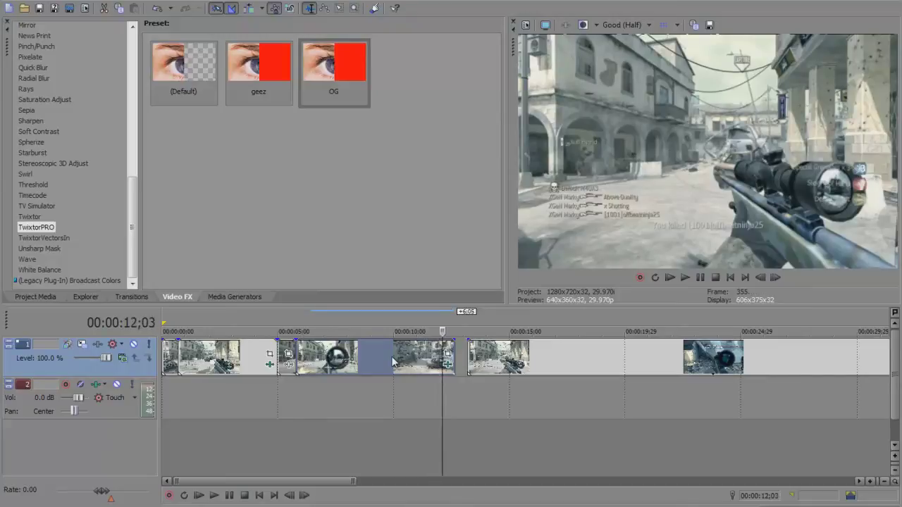
pyautogui.press('Right')
pyautogui.press('Right')
pyautogui.press('Right')
pyautogui.press('Right')
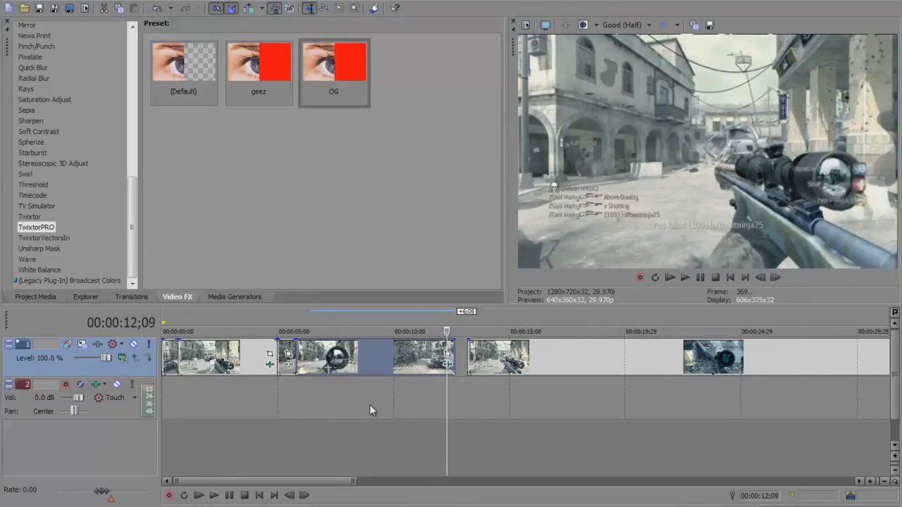
# Move the final footage to about 00:00:24;14 and extend the end of the second slow-motion segment to about 00:00:21;00
pyautogui.scroll(-2, 369, 404)
pyautogui.moveTo(350, 358); pyautogui.dragTo(482, 352)
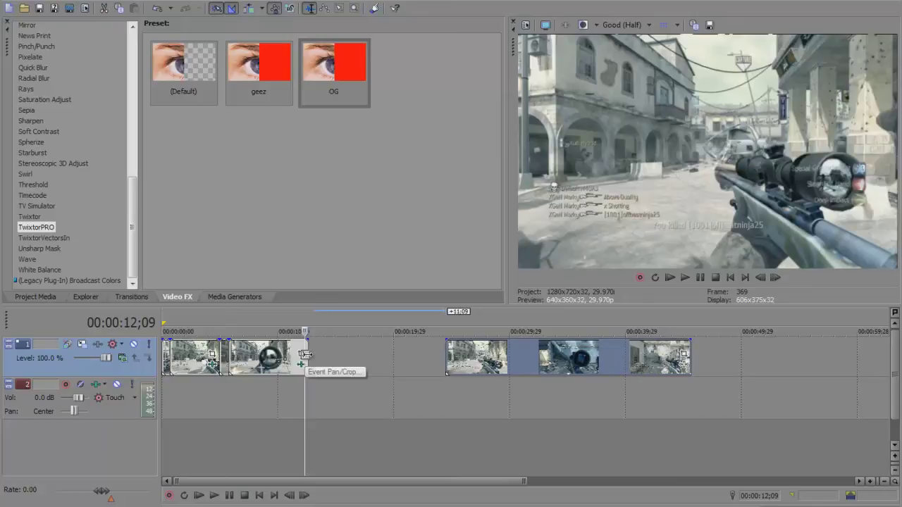
pyautogui.moveTo(312, 355); pyautogui.dragTo(405, 357)
# Split the second slow-motion segment at 00:00:15;18, on the frame matching the start of the final footage, and delete the part after the cut
pyautogui.click(353, 360)
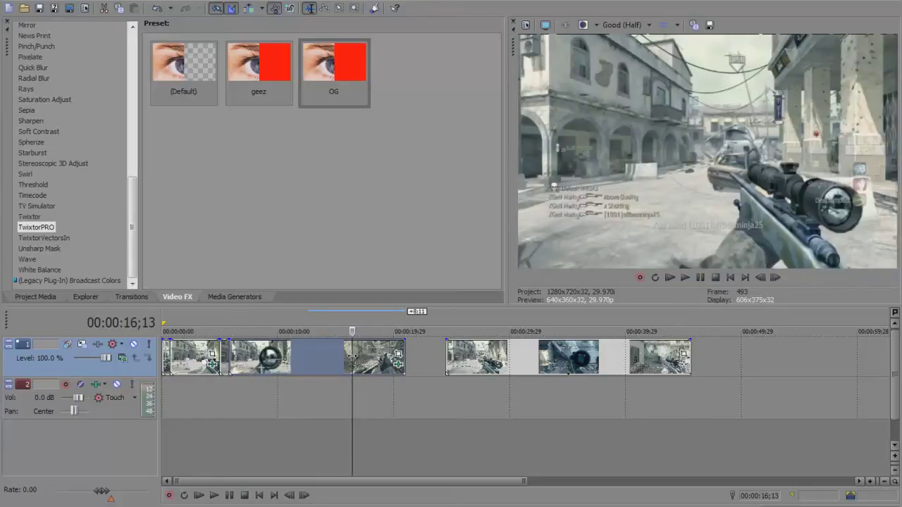
pyautogui.press('Left')
pyautogui.press('Left')
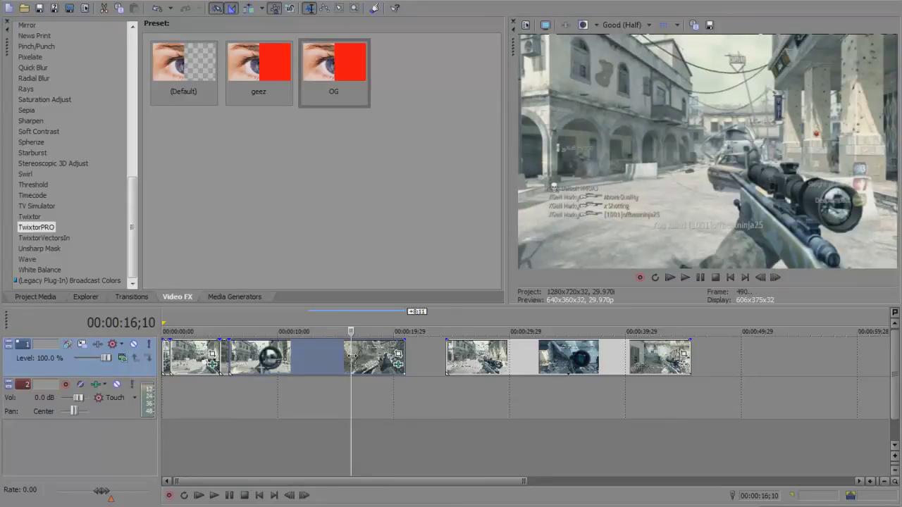
pyautogui.press('Left')
pyautogui.press('Left')
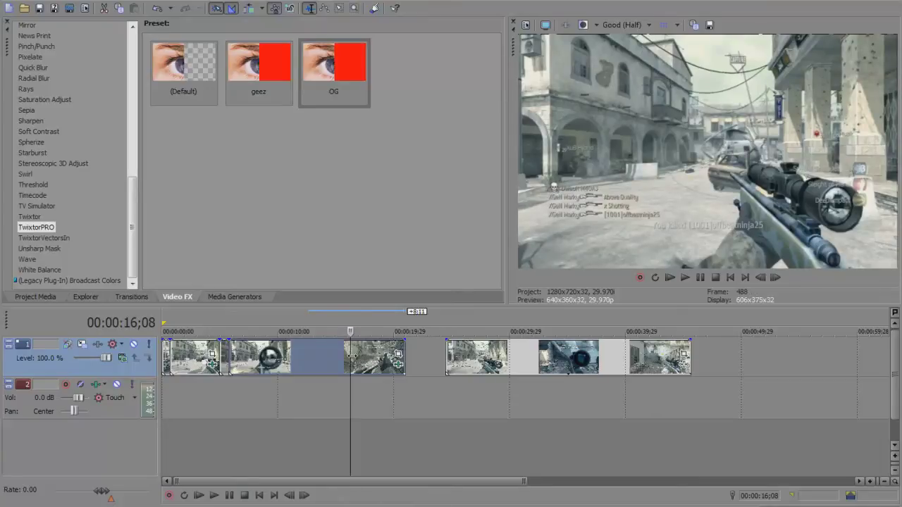
pyautogui.press('Left')
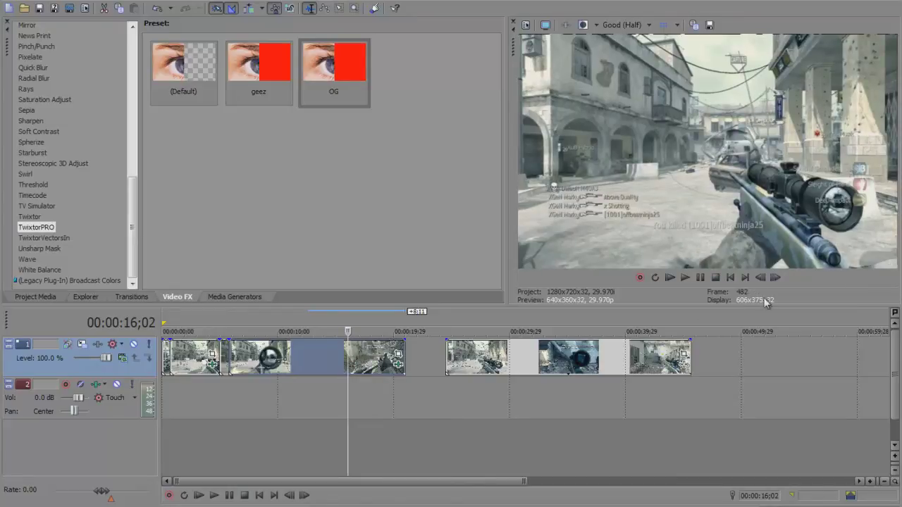
pyautogui.press('Left')
pyautogui.press('Left')
pyautogui.press('Left')
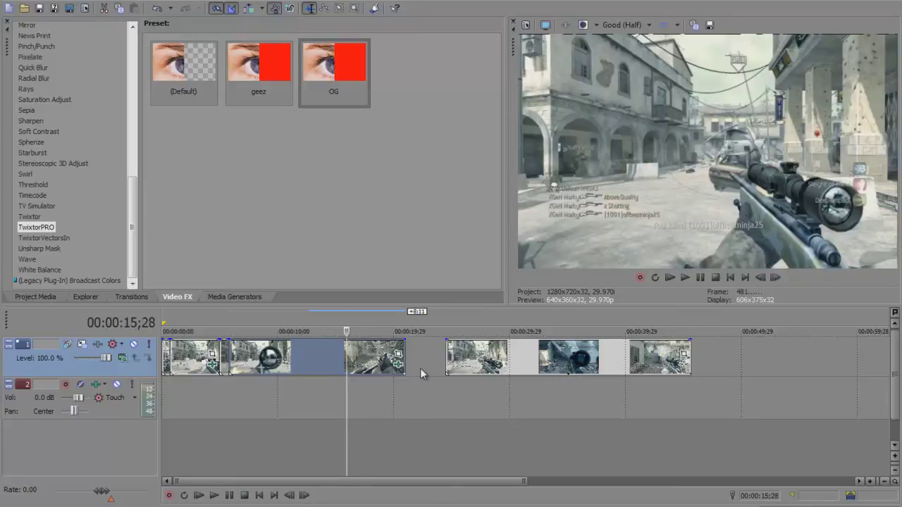
pyautogui.press('Left')
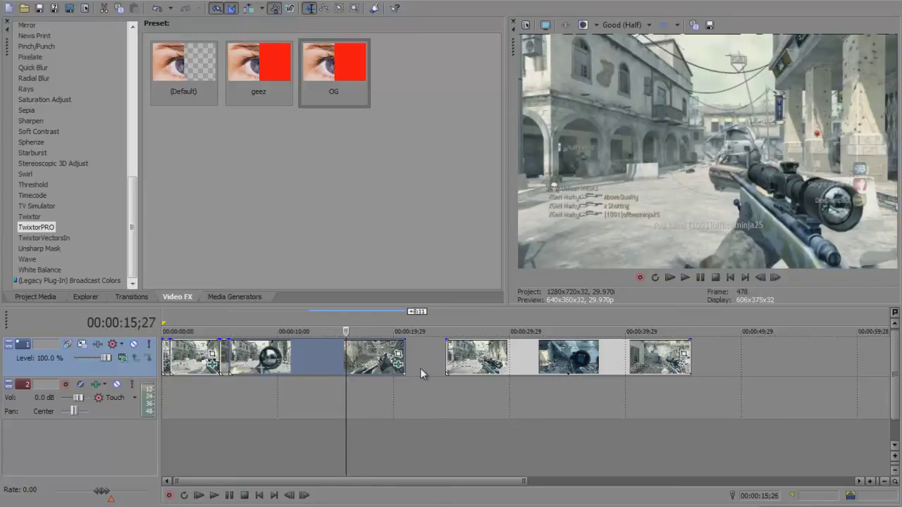
pyautogui.press('Left')
pyautogui.press('Left')
pyautogui.press('Left')
pyautogui.press('Left')
pyautogui.press('Left')
pyautogui.press('Left')
pyautogui.press('Left')
pyautogui.press('Left')
pyautogui.press('Left')
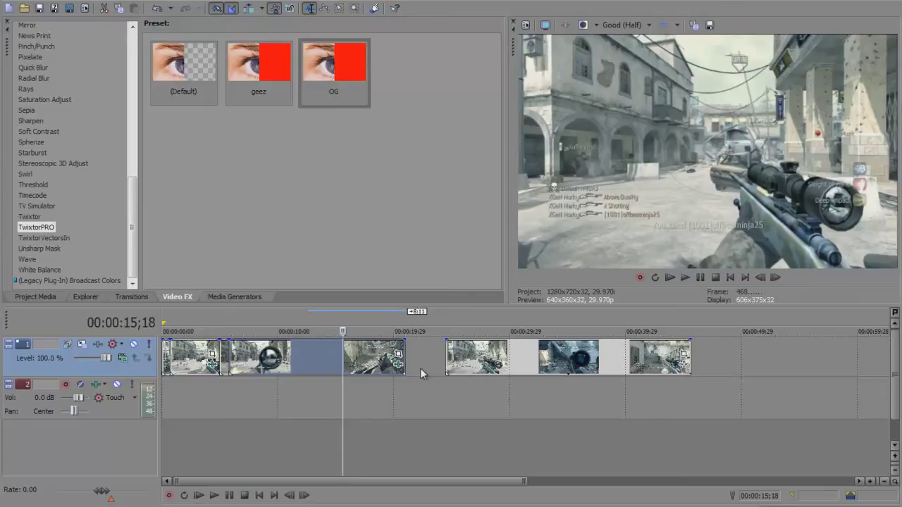
pyautogui.click(403, 369)
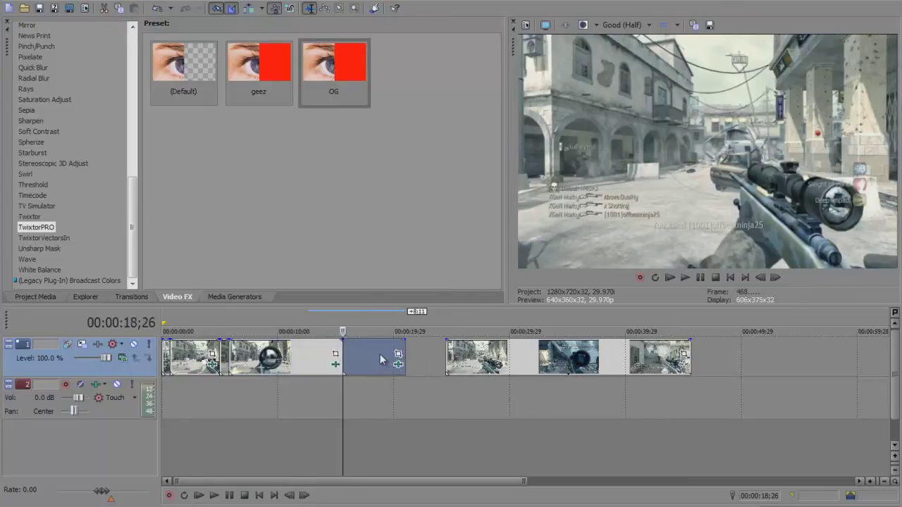
pyautogui.press('Delete')
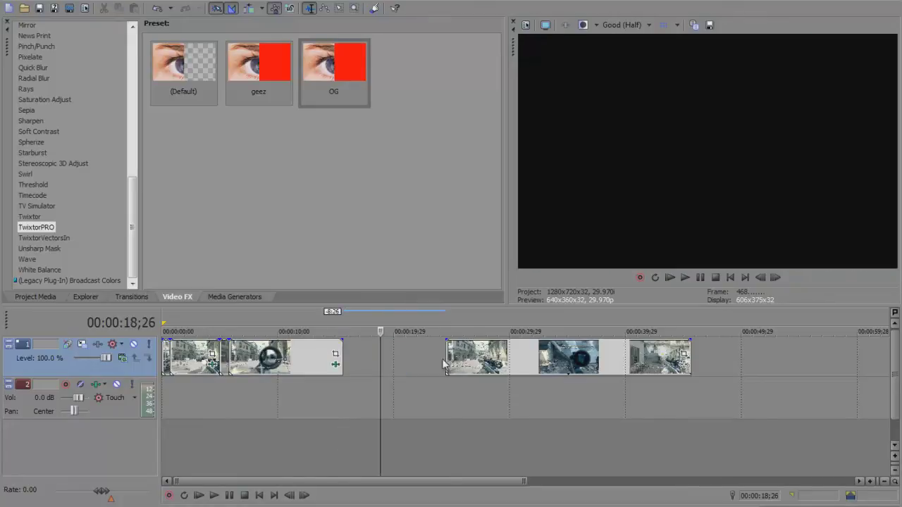
# Move the final footage to 00:00:15;18, directly against the end of the second slow-motion segment
pyautogui.click(446, 357)
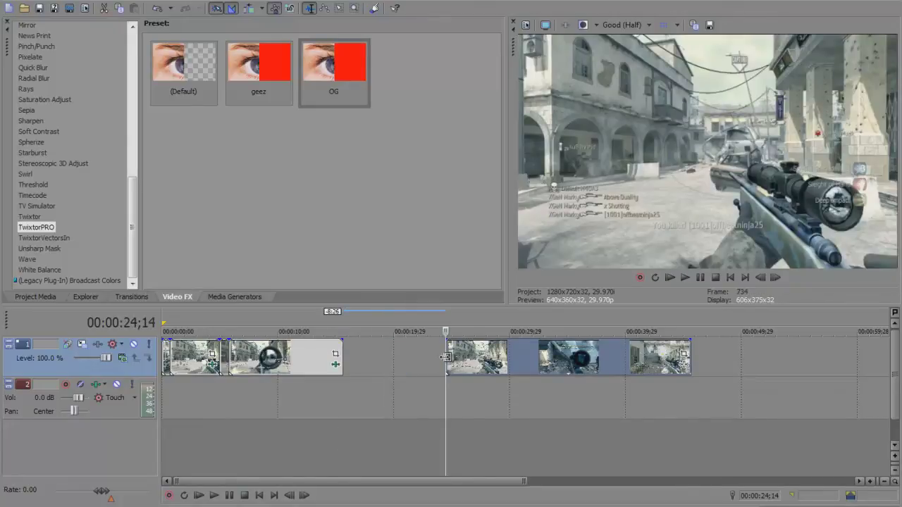
pyautogui.moveTo(475, 365); pyautogui.dragTo(372, 365)
# Check the frames across the join between the second slow-motion segment and the final footage, from 00:00:14;27 to 00:00:15;24
pyautogui.click(336, 350)
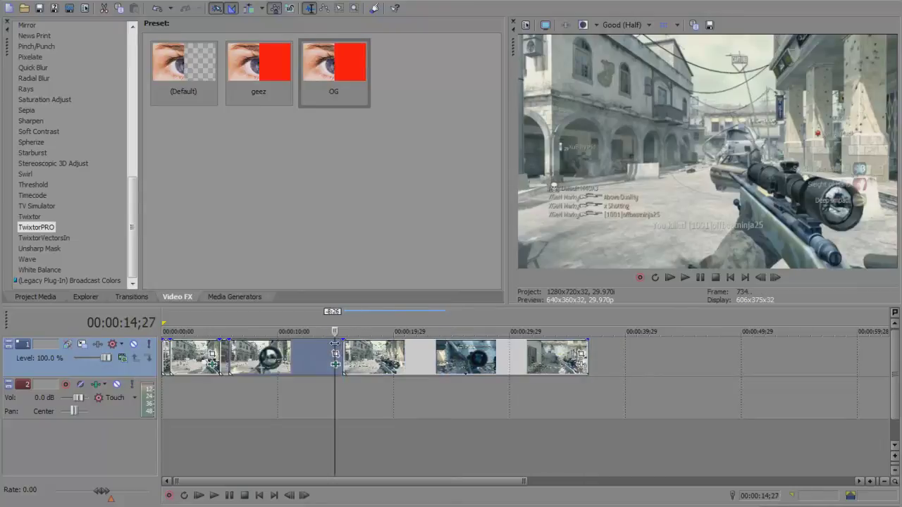
pyautogui.hotkey('alt', 'Right')
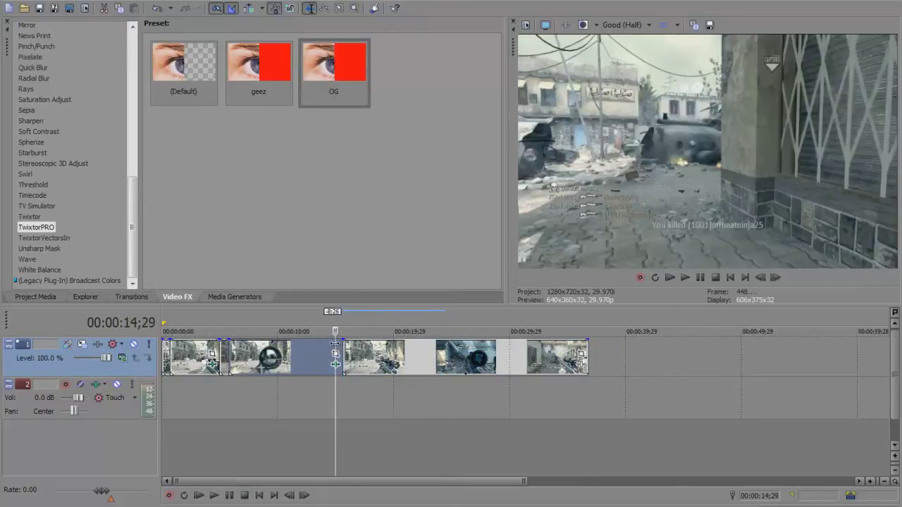
pyautogui.hotkey('alt', 'Right')
pyautogui.press('Right')
pyautogui.press('Right')
pyautogui.press('Right')
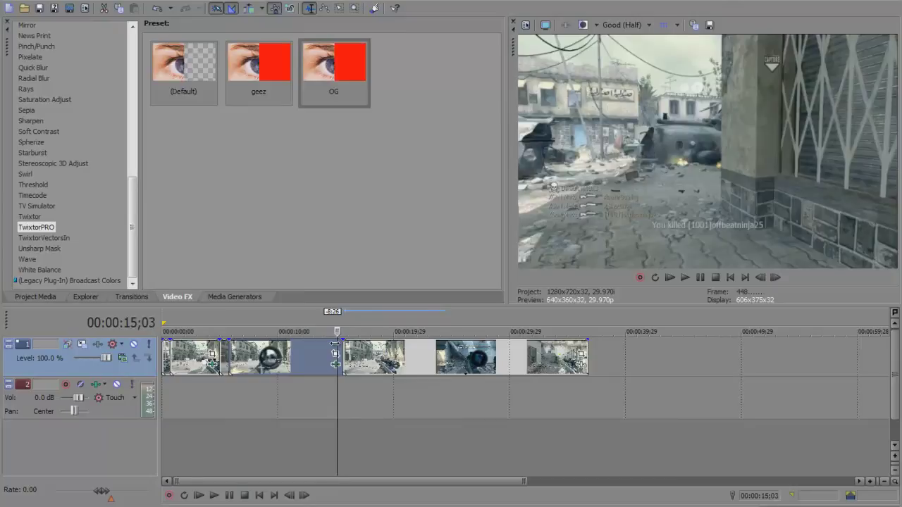
pyautogui.press('Right')
pyautogui.press('Right')
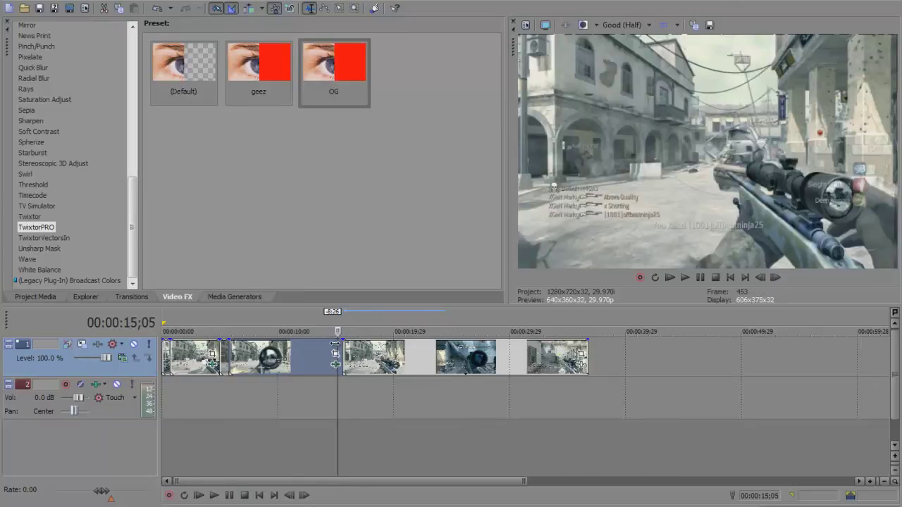
pyautogui.press('Right')
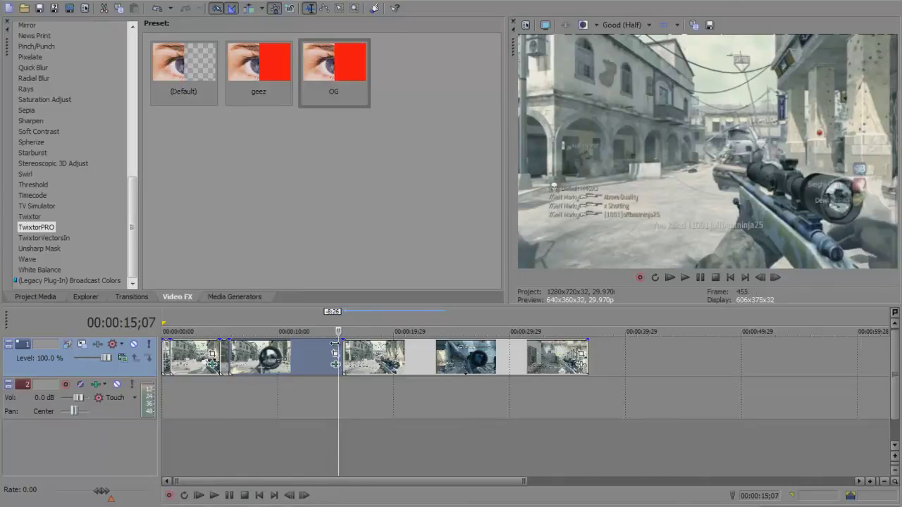
pyautogui.press('Right')
pyautogui.press('Right')
pyautogui.press('Right')
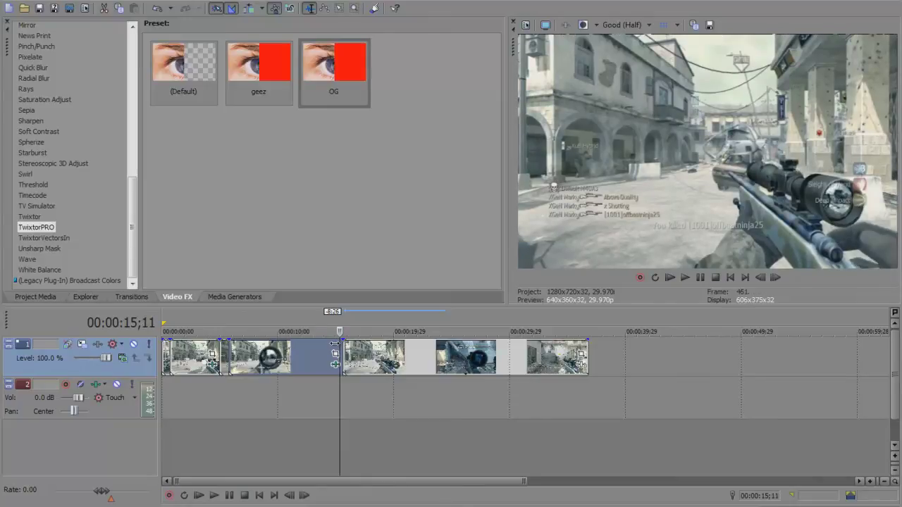
pyautogui.press('Right')
pyautogui.press('Right')
pyautogui.press('Right')
pyautogui.press('Right')
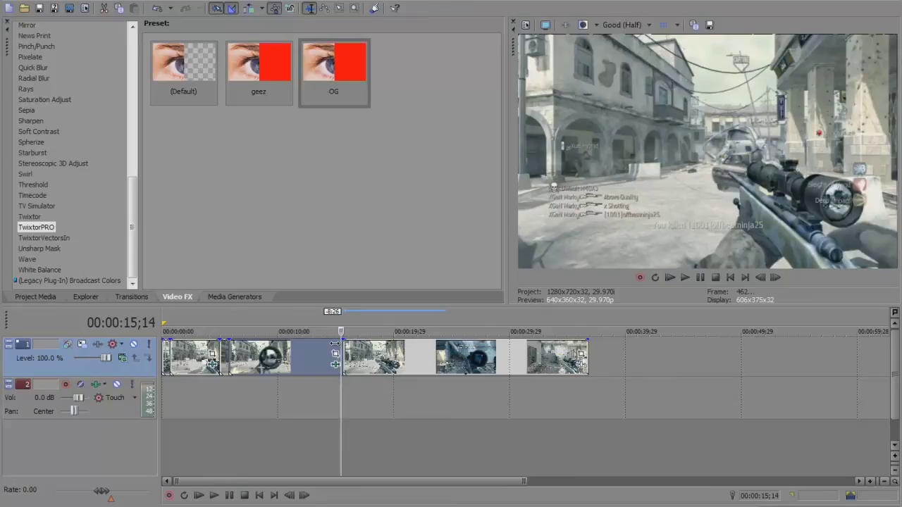
pyautogui.press('Right')
pyautogui.press('Right')
pyautogui.press('Right')
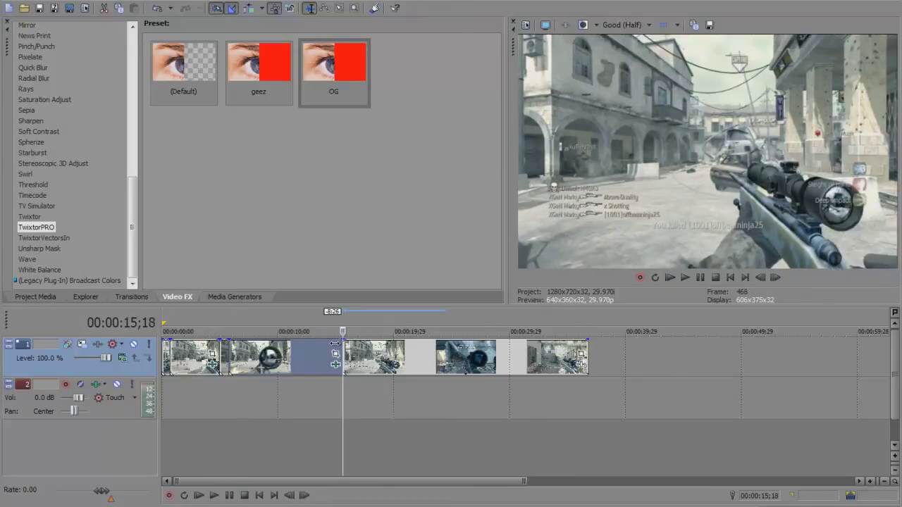
pyautogui.press('Right')
pyautogui.press('Left')
pyautogui.press('Left')
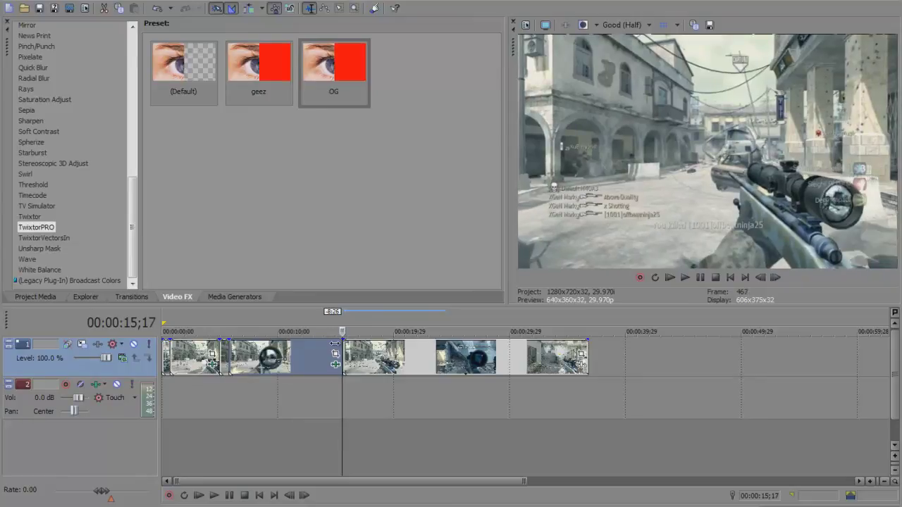
pyautogui.press('Right')
pyautogui.press('Right')
pyautogui.press('Right')
pyautogui.press('Right')
pyautogui.press('Right')
pyautogui.press('Right')
pyautogui.press('Right')
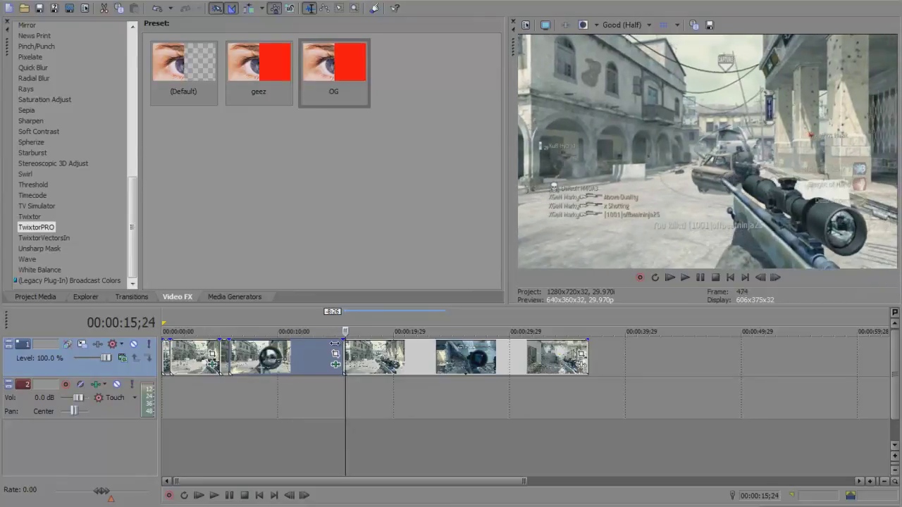
# Review the full sequence by sampling frames in the first slow-motion segment, the second slow-motion segment and the final footage
pyautogui.scroll(-2, 335, 344)
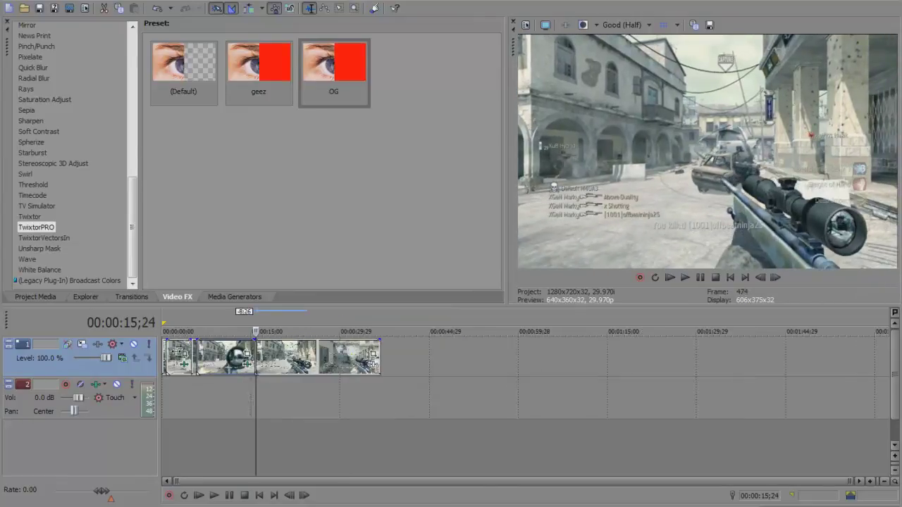
pyautogui.click(178, 369)
pyautogui.scroll(4, 177, 368)
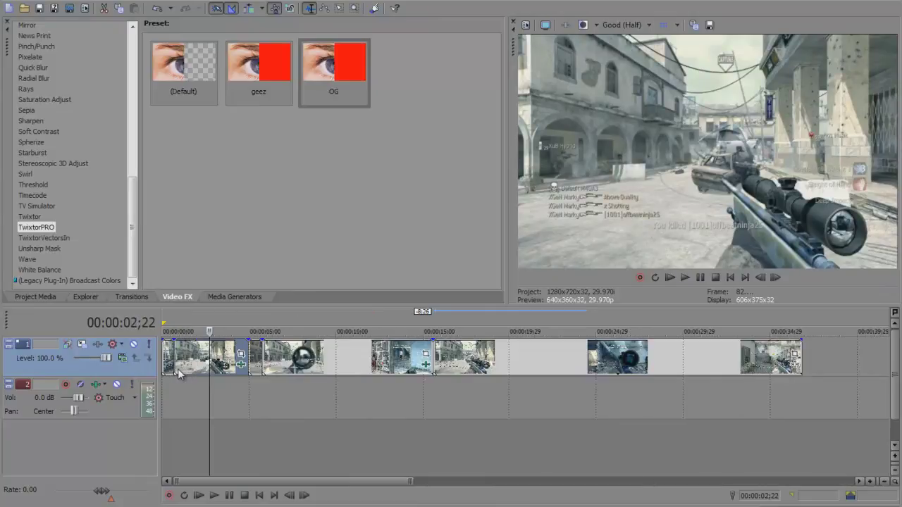
pyautogui.click(194, 356)
pyautogui.click(242, 360)
pyautogui.scroll(-4, 243, 360)
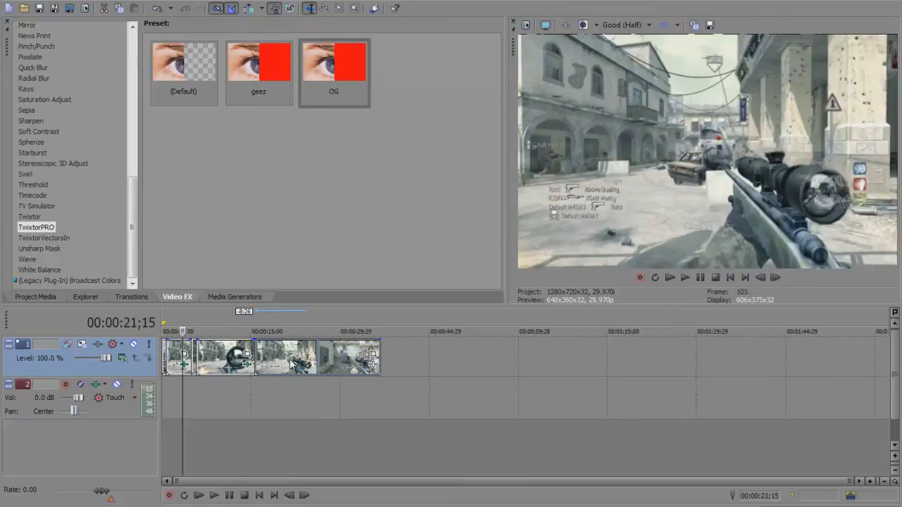
pyautogui.click(290, 361)
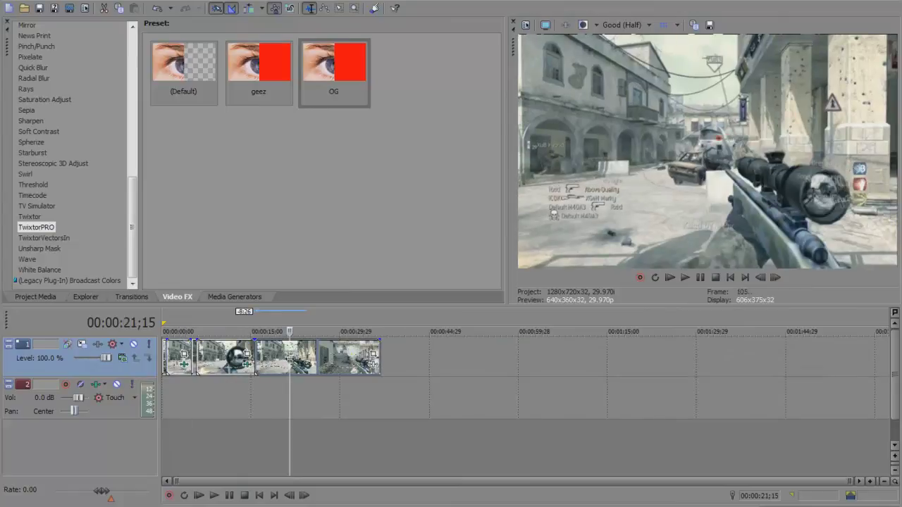
pyautogui.click(215, 365)
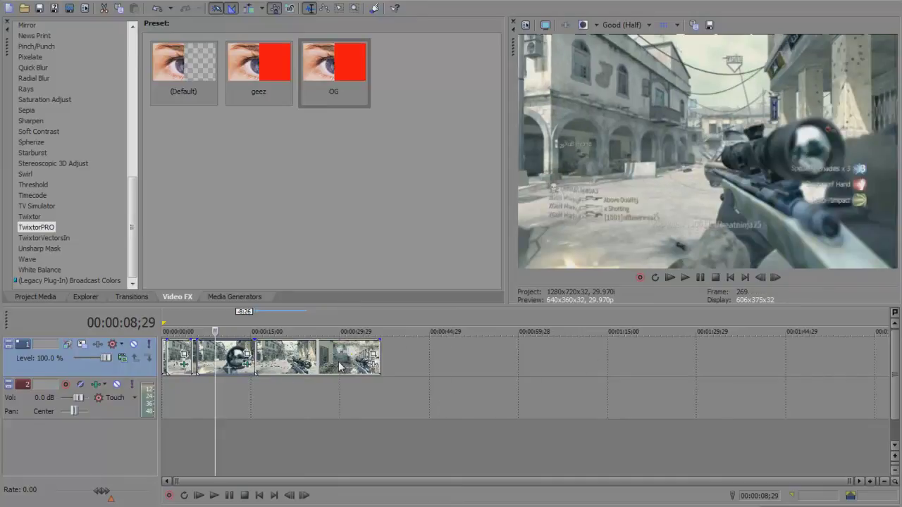
pyautogui.click(276, 365)
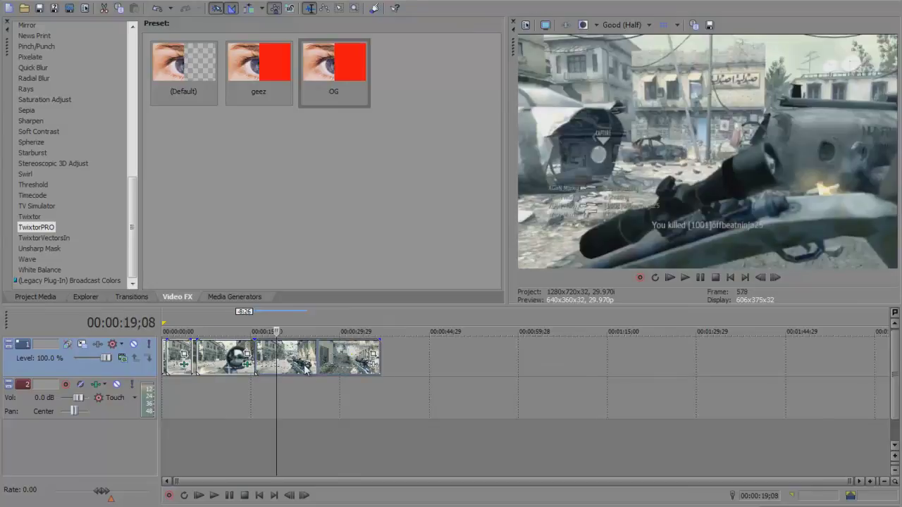